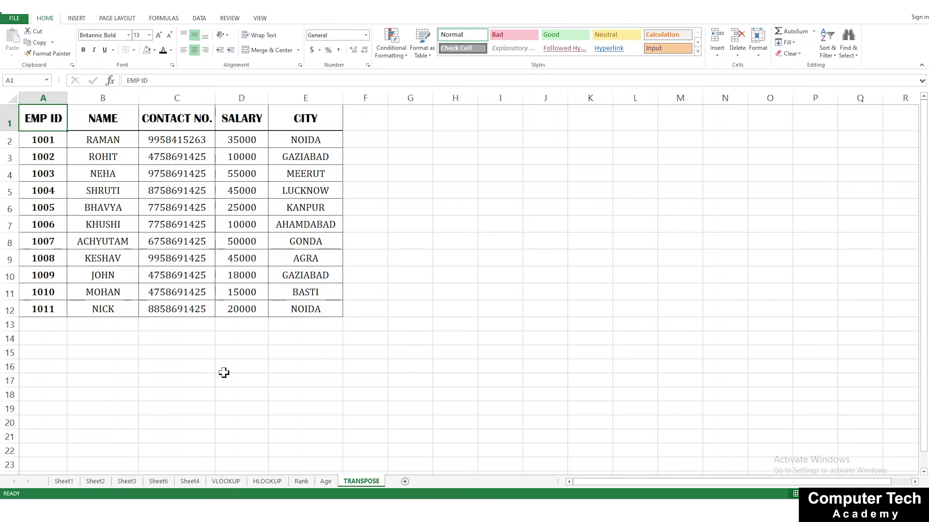
Copy the whole employee table A1:E12.
scroll(224, 373, "up", 1)
scroll(223, 373, "up", 1)
scroll(224, 373, "up", 1)
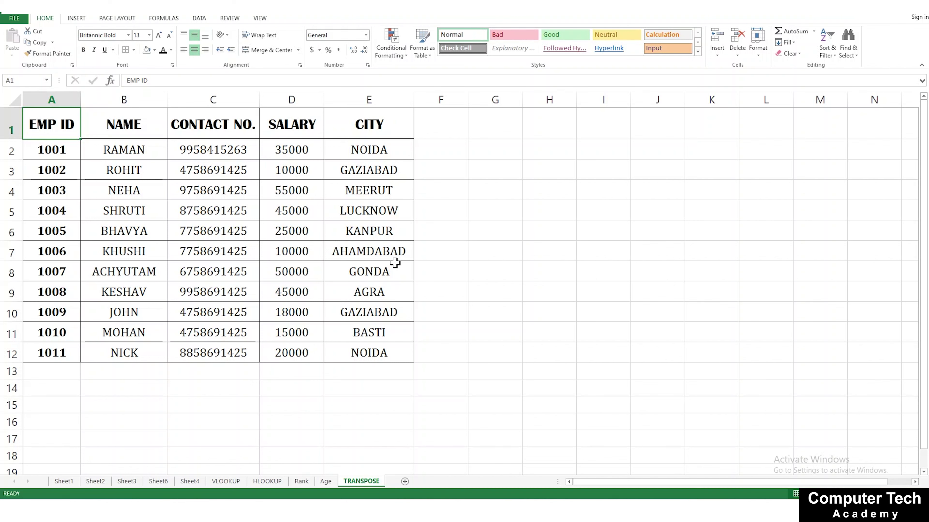
scroll(394, 263, "down", 2)
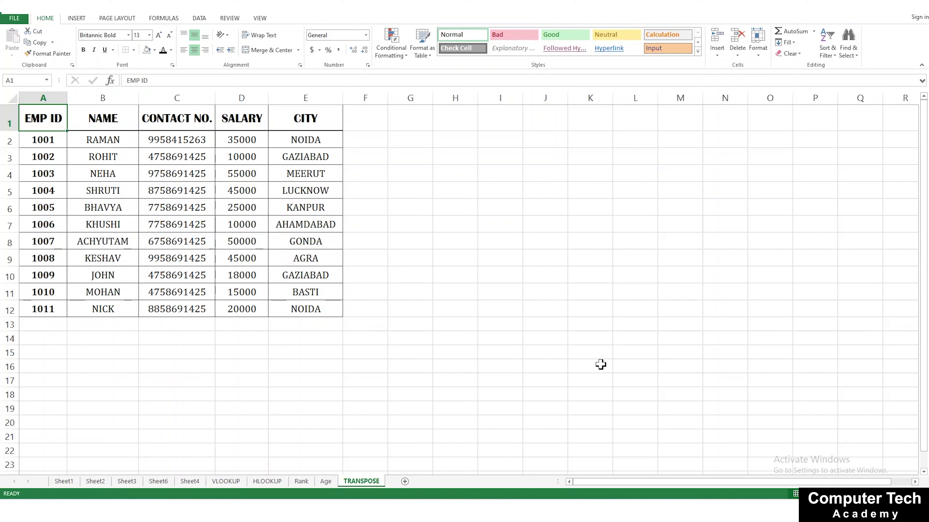
left_click(489, 276)
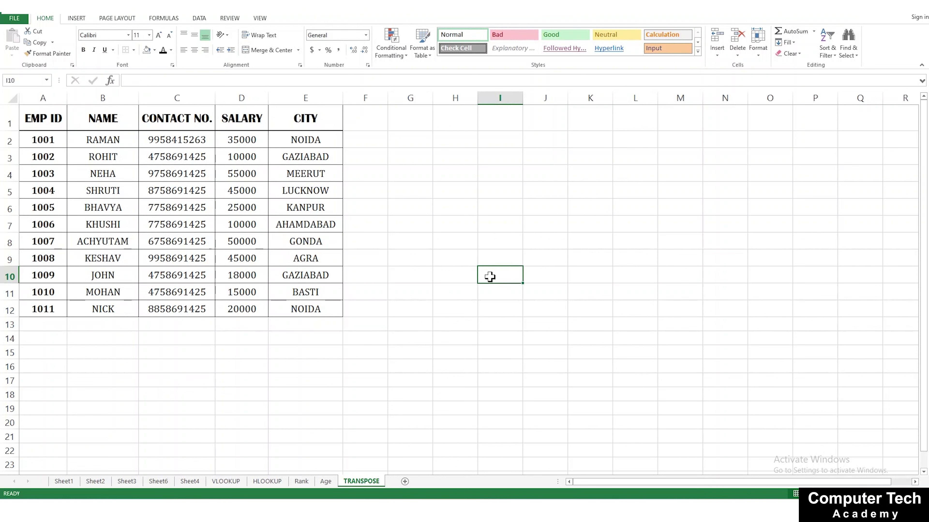
mouse_move(40, 120)
left_mouse_down()
mouse_move(296, 281)
mouse_move(303, 310)
left_mouse_up()
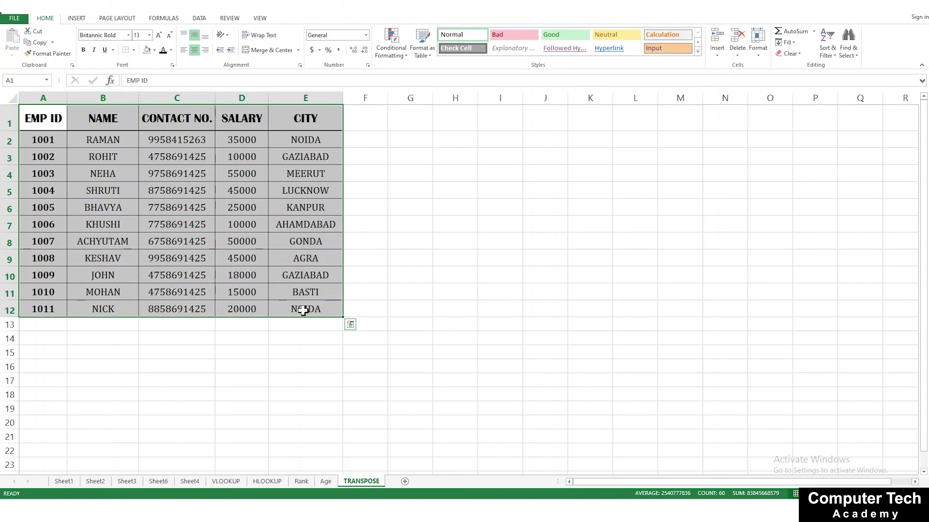
key("ctrl+c")
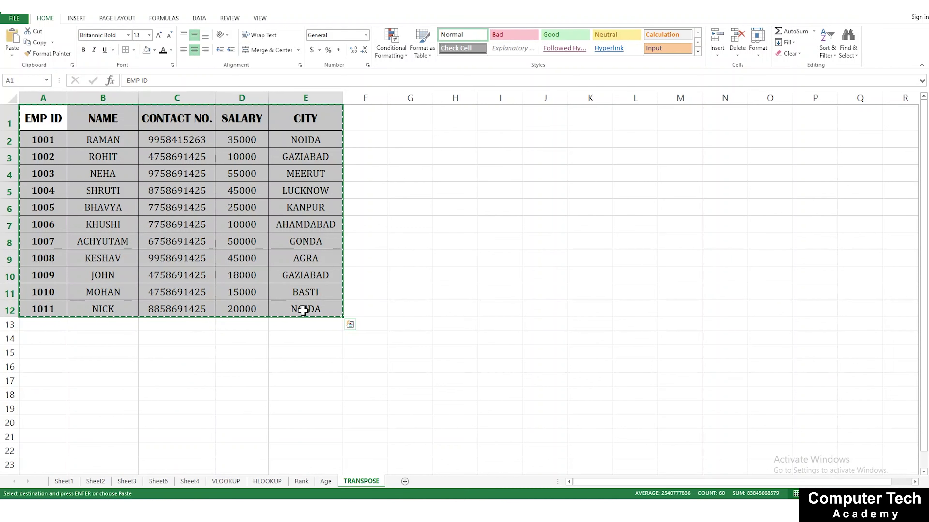
Paste the table at H2 with Paste Special's Transpose option enabled.
left_click(437, 224)
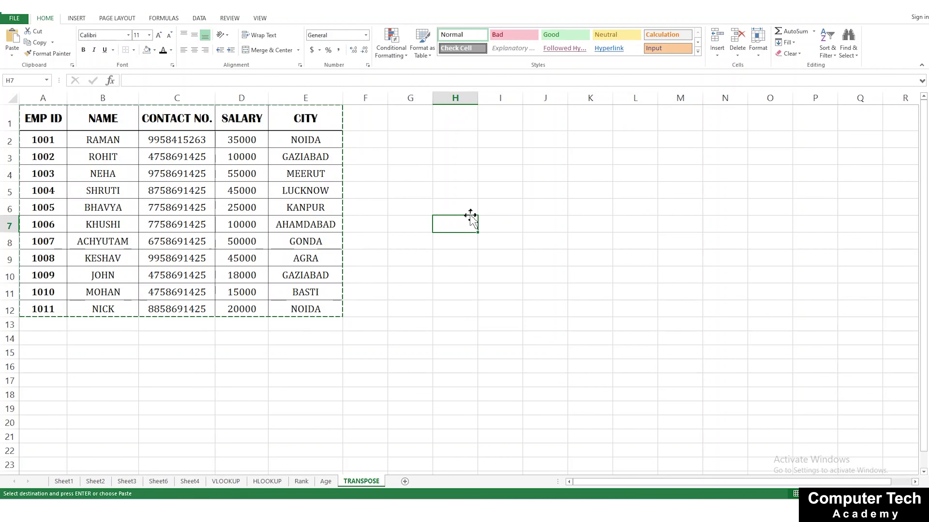
left_click(441, 137)
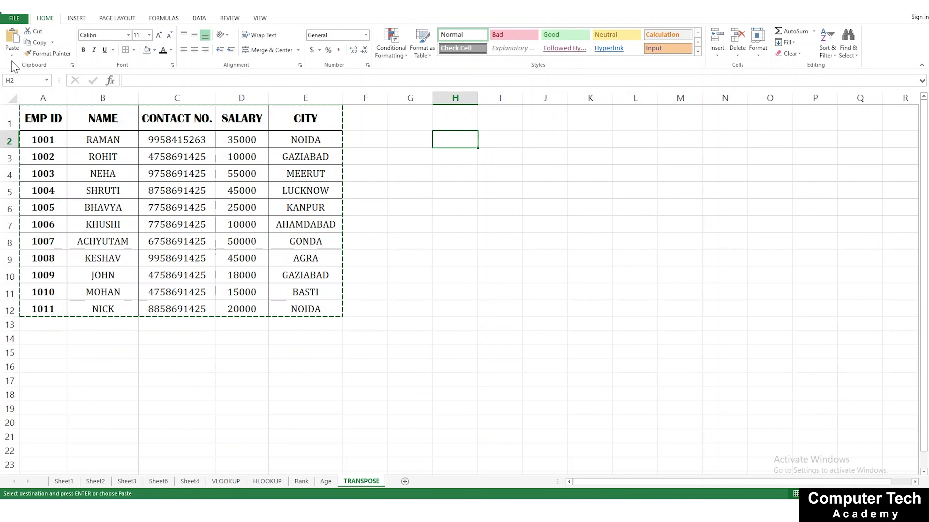
left_click(12, 55)
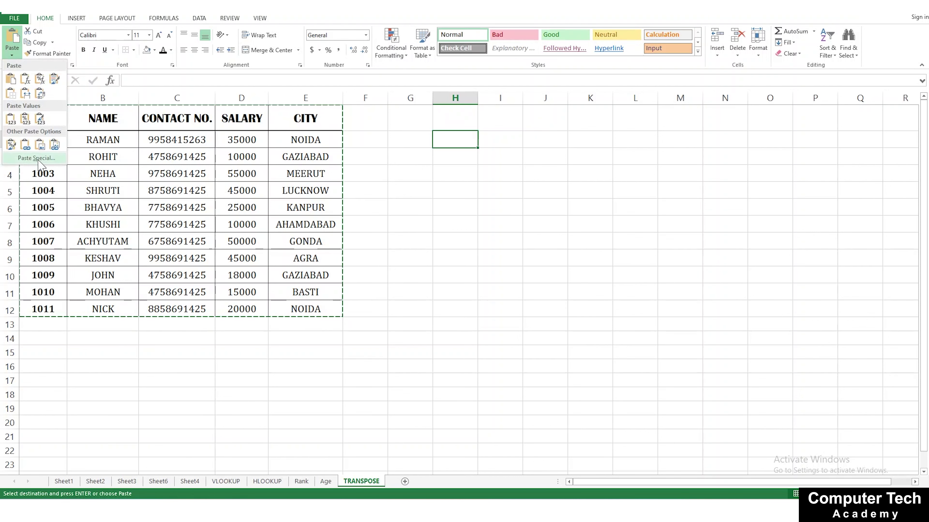
left_click(39, 161)
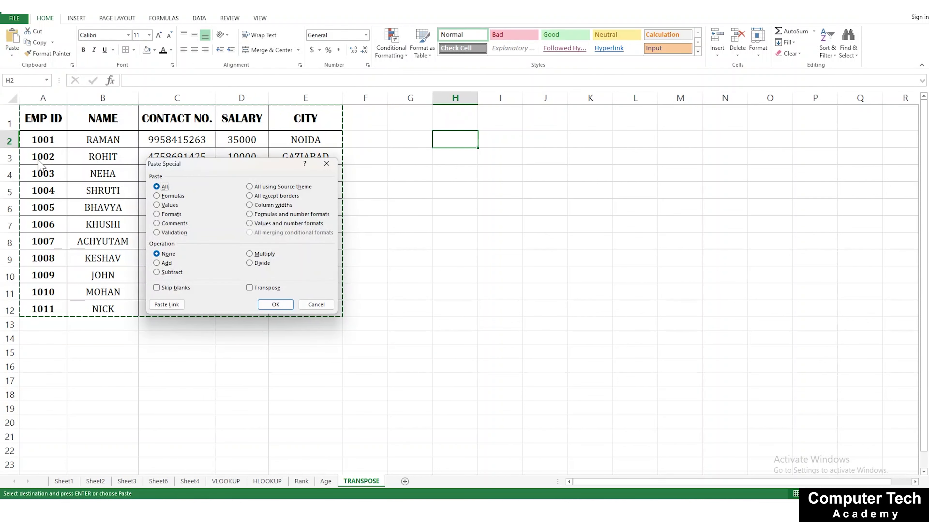
left_click(263, 289)
left_click(270, 306)
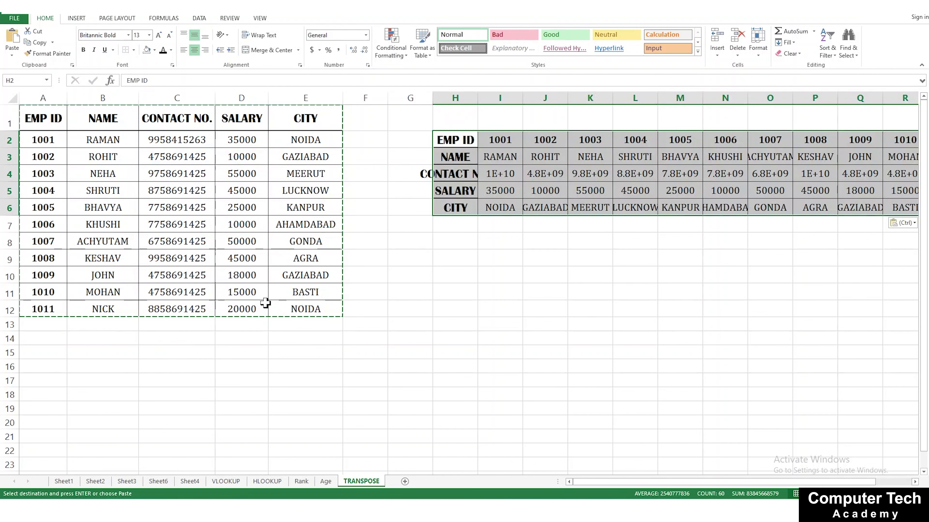
left_click(605, 297)
AutoFit column H to the CONTACT NO. heading, plus columns I and J through S.
double_click(478, 98)
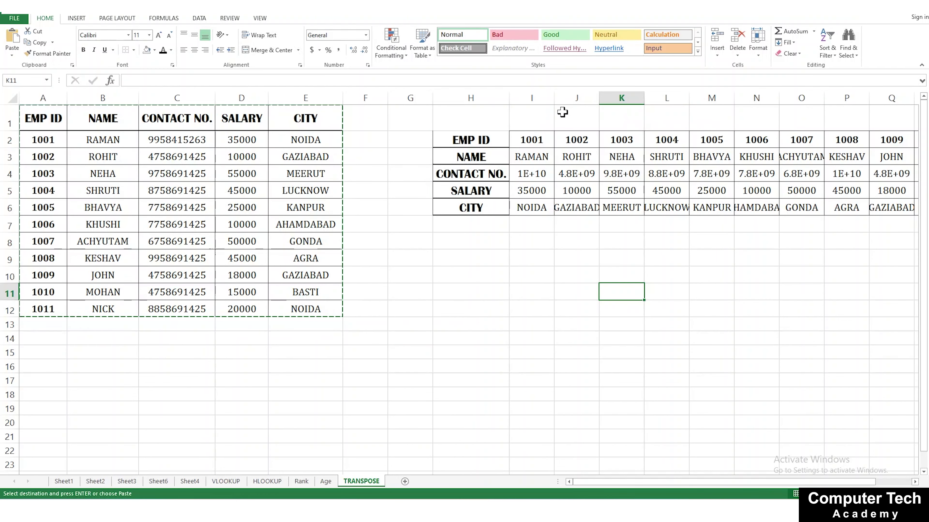
double_click(554, 98)
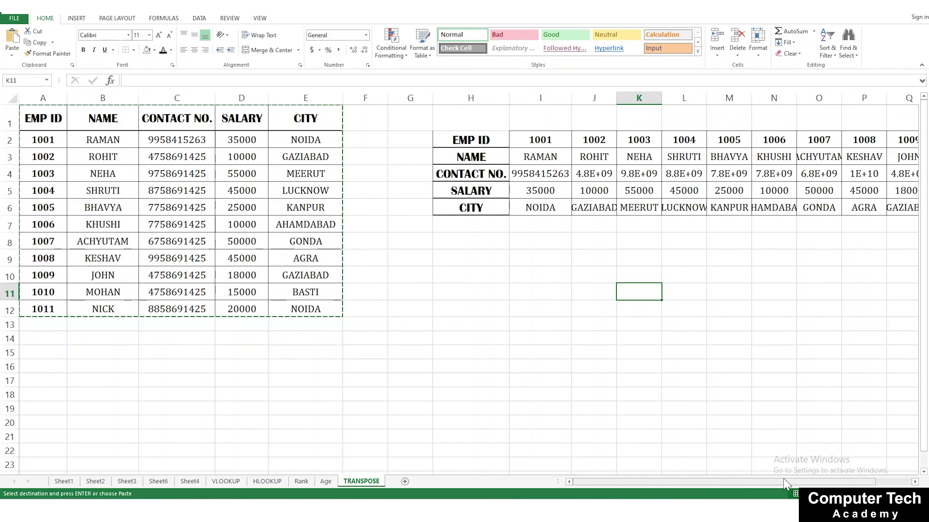
left_click_drag(790, 485, 825, 484)
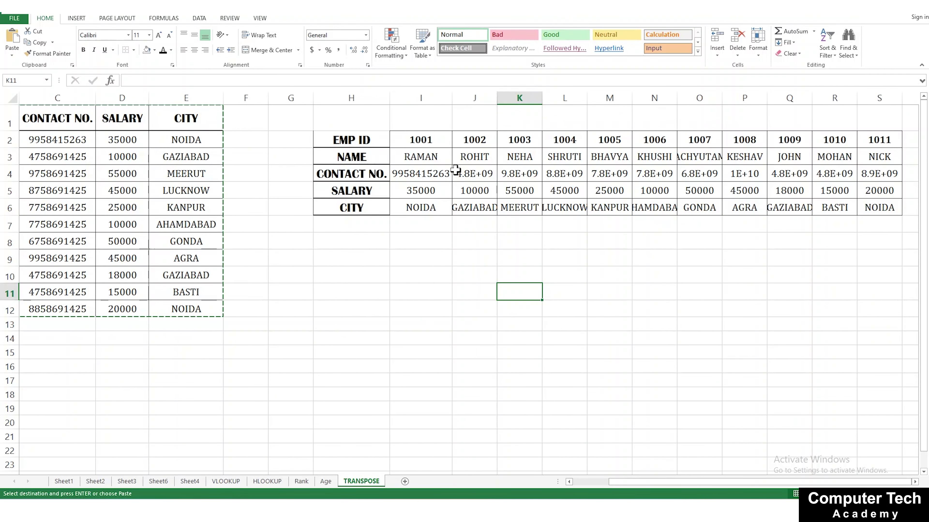
left_click_drag(473, 98, 903, 104)
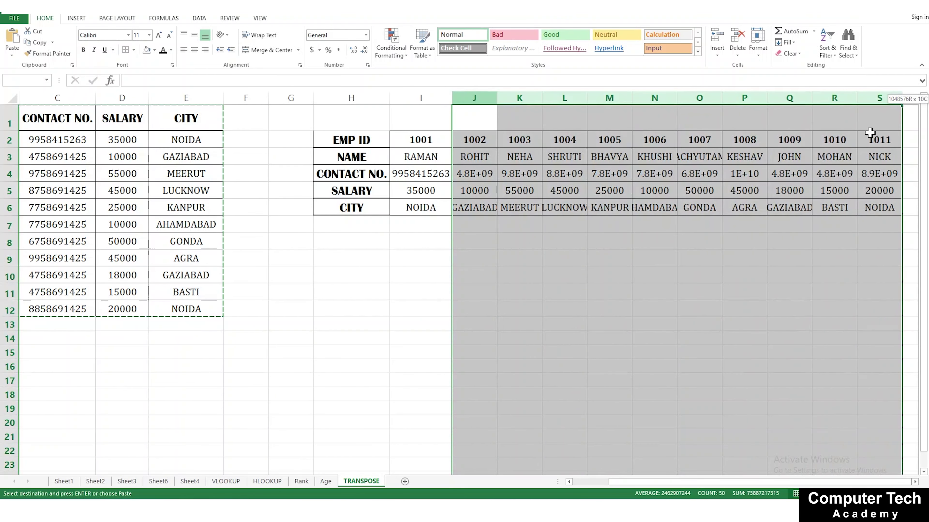
double_click(903, 104)
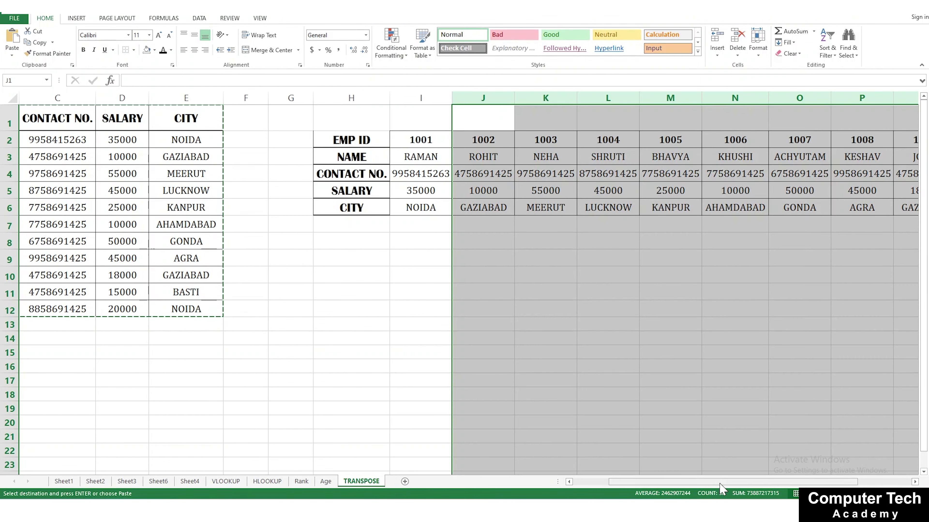
left_click_drag(710, 482, 780, 482)
left_click(676, 398)
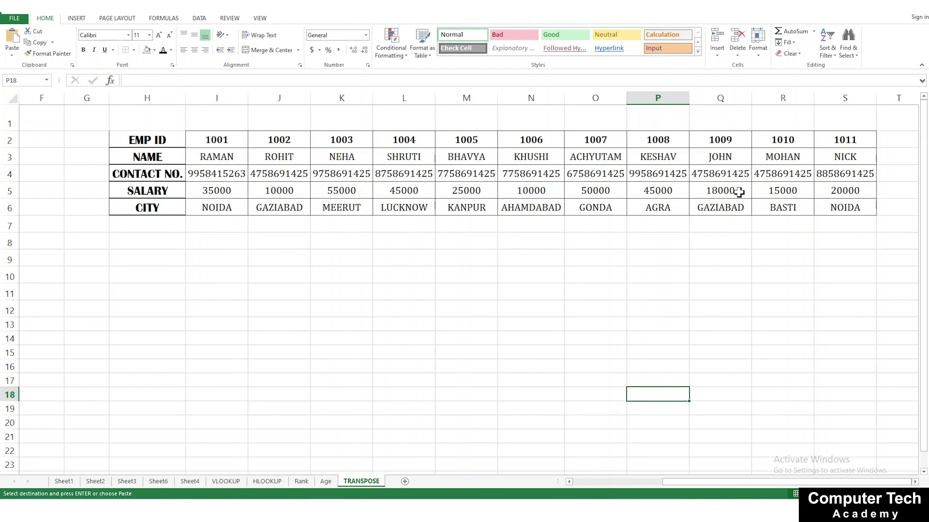
left_click_drag(688, 482, 638, 482)
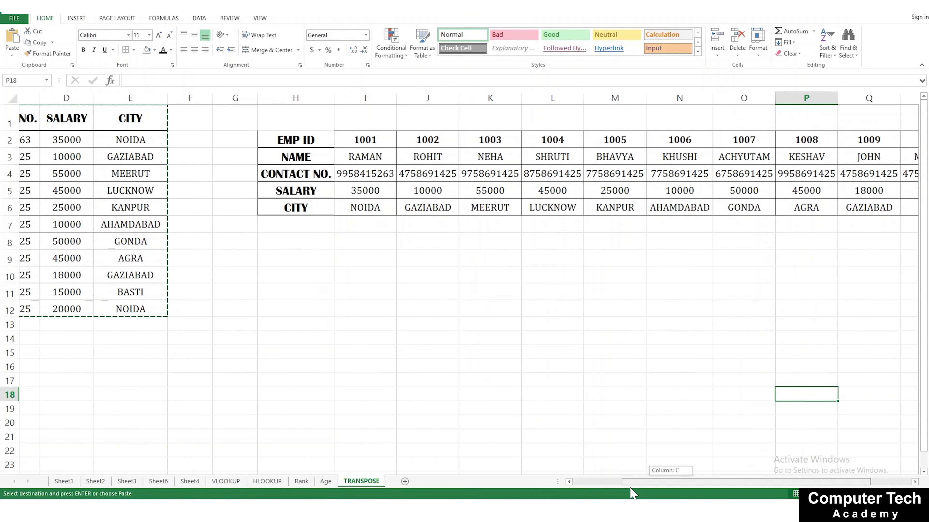
left_click_drag(639, 487, 601, 487)
scroll(575, 377, "down", 2)
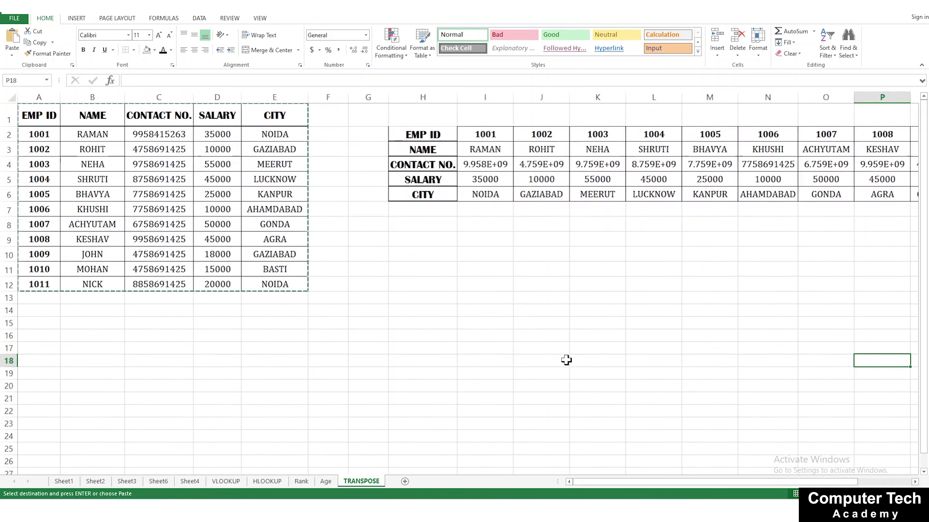
left_click(317, 309)
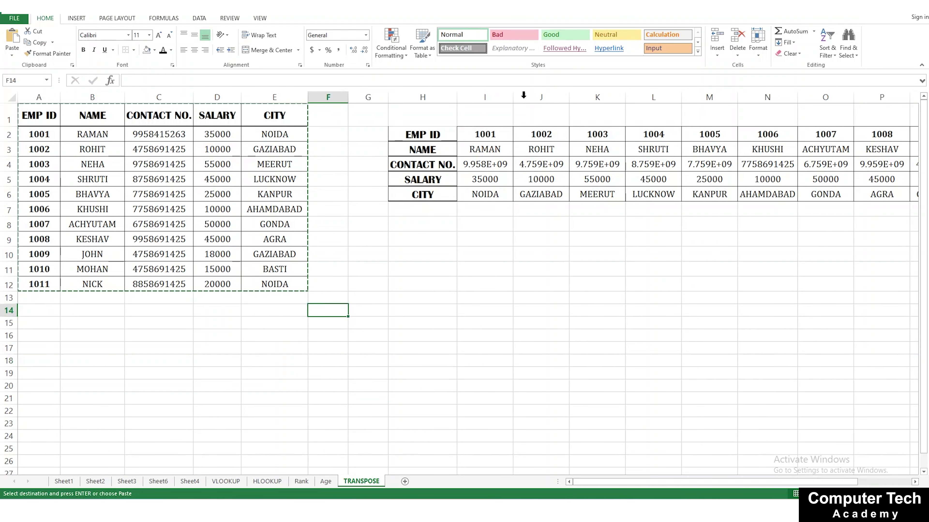
double_click(513, 96)
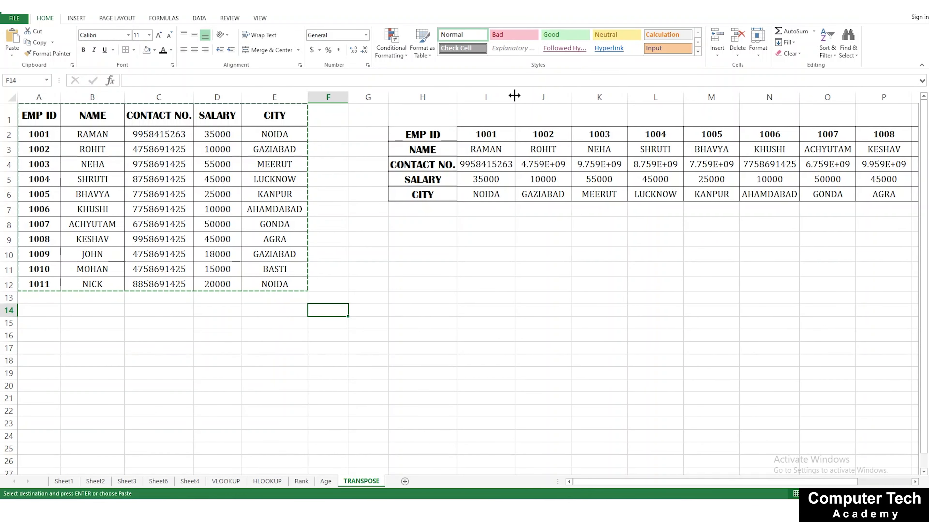
double_click(570, 96)
left_click(484, 193)
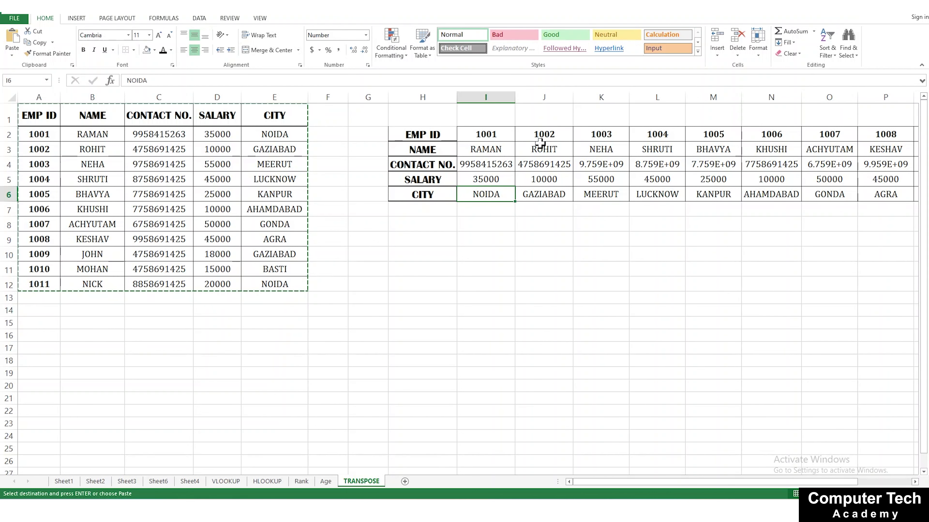
left_click(477, 179)
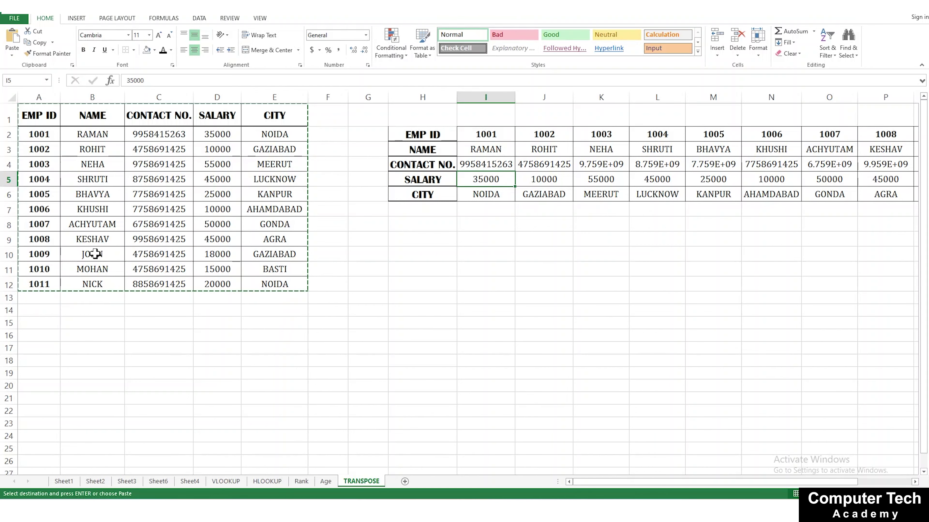
Change D2's salary to 40000 and D3's to 12000, confirming the pasted copy stays unchanged.
scroll(95, 249, "up", 1, "ctrl")
scroll(94, 249, "up", 1, "ctrl")
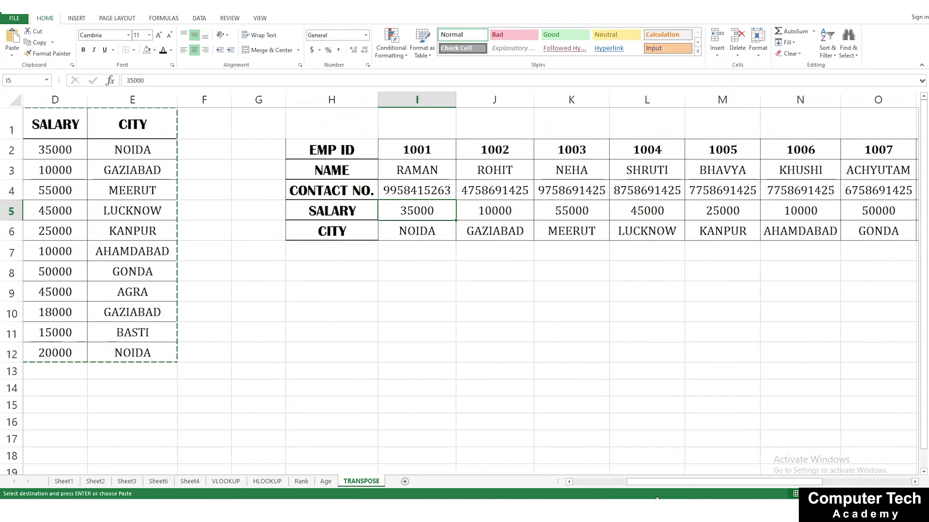
scroll(283, 232, "left", 3)
left_click(282, 215)
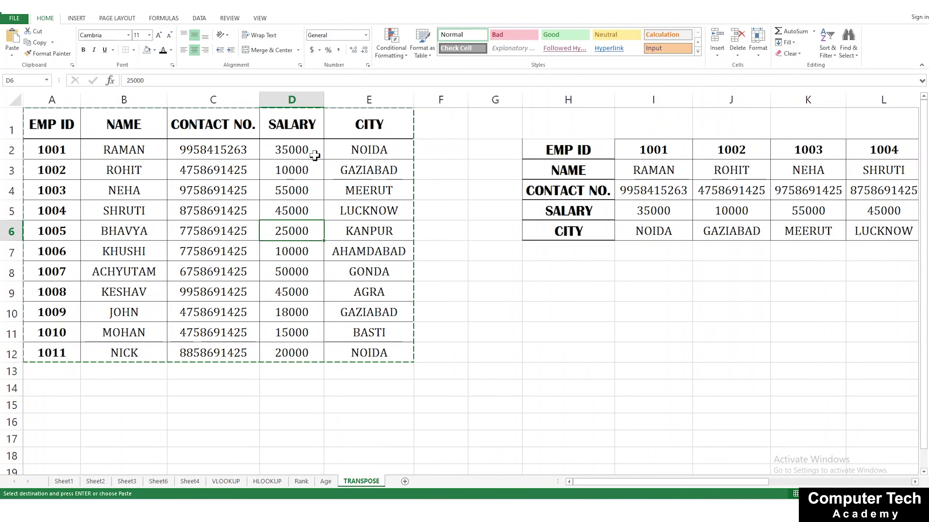
left_click(305, 146)
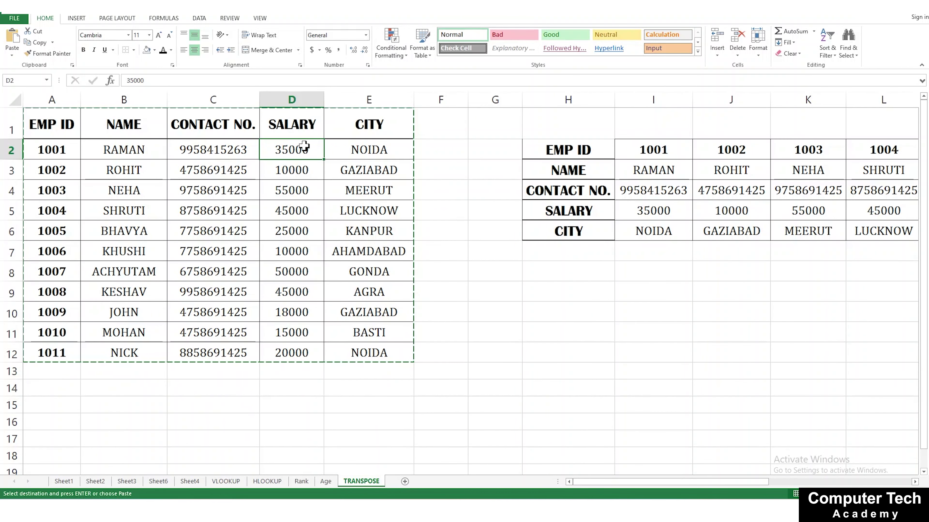
type("4")
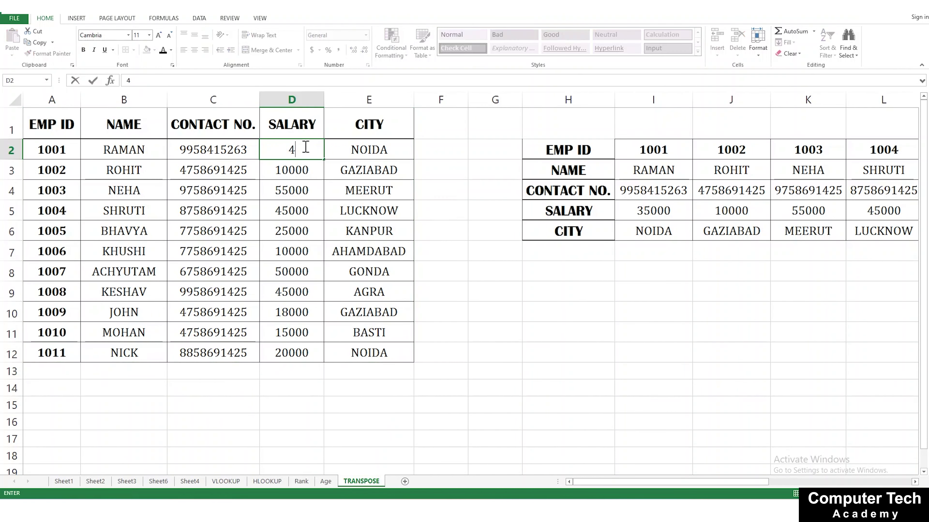
type("0000")
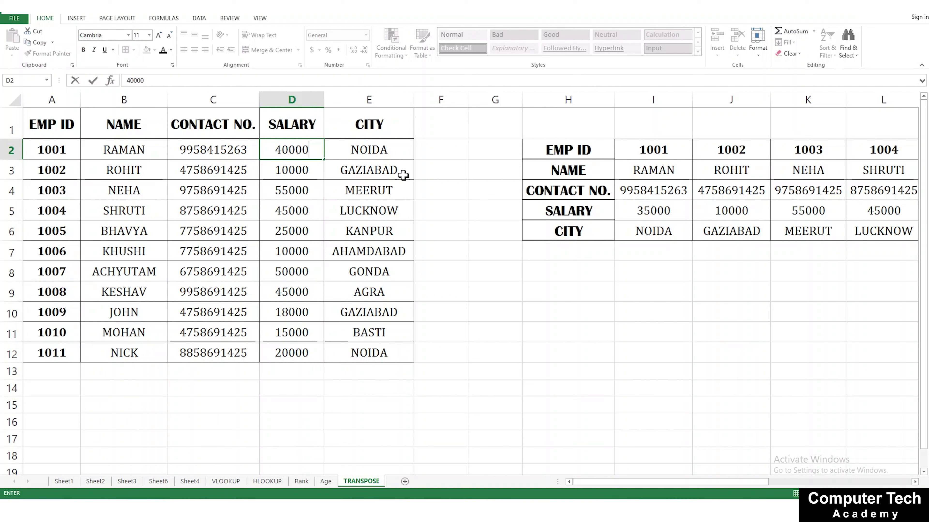
left_click(653, 243)
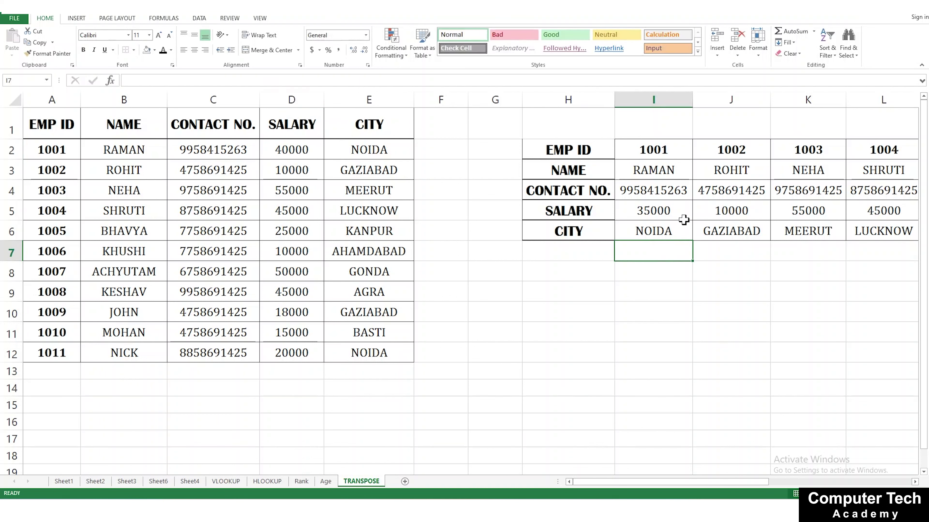
left_click(671, 212)
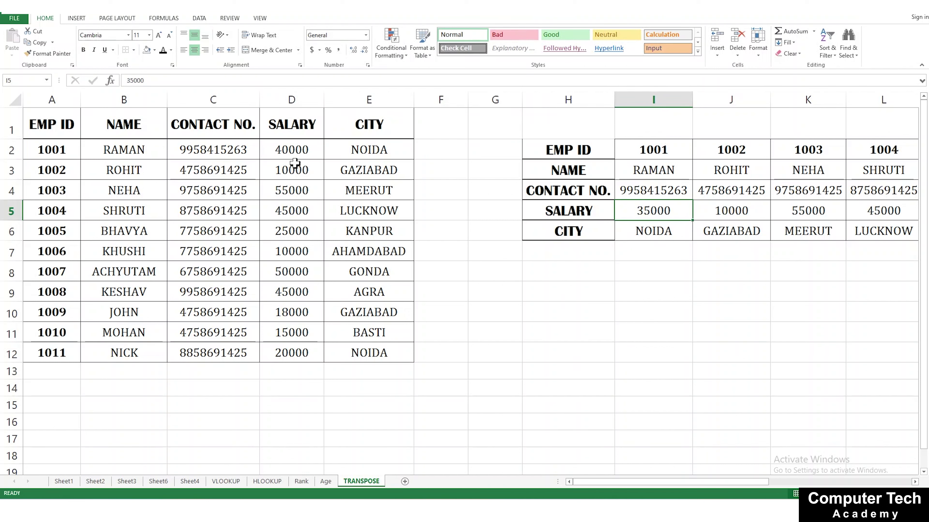
left_click(291, 170)
type("120")
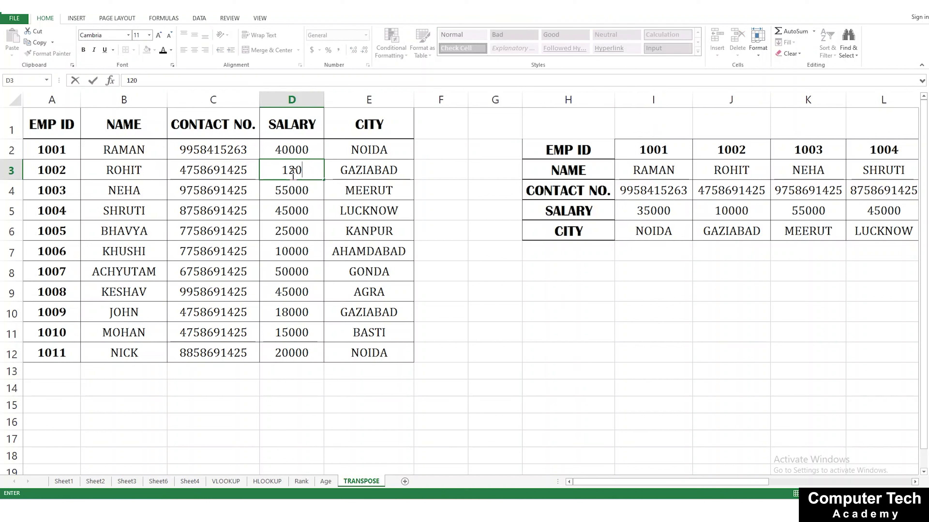
type("00")
left_click(497, 287)
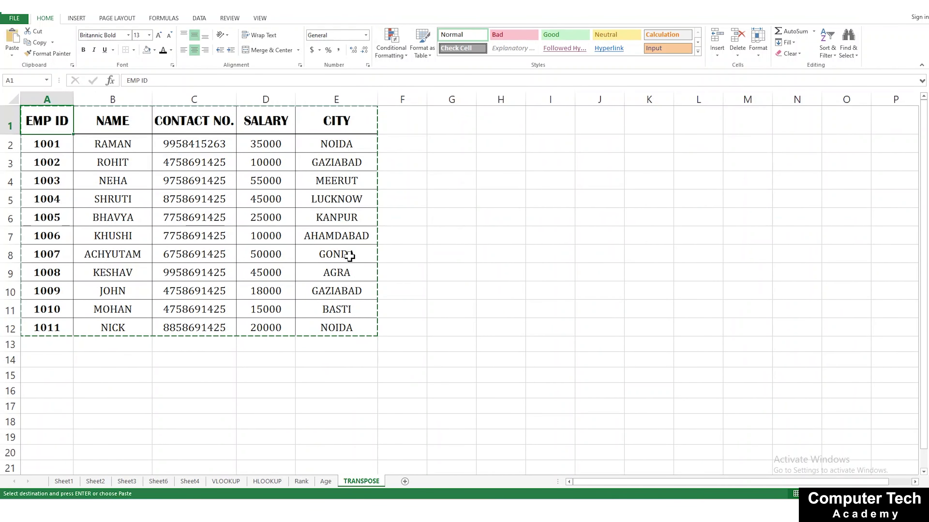
left_click(409, 135)
left_click(442, 133)
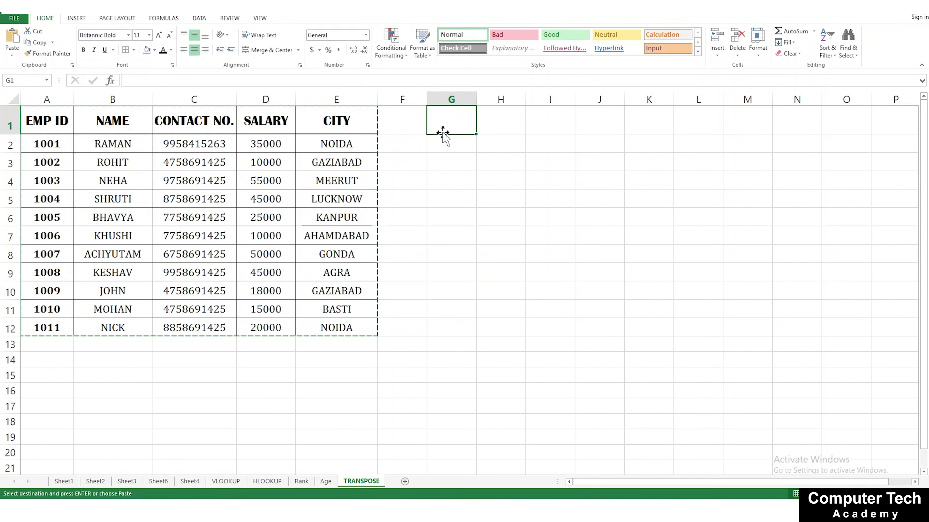
type("=")
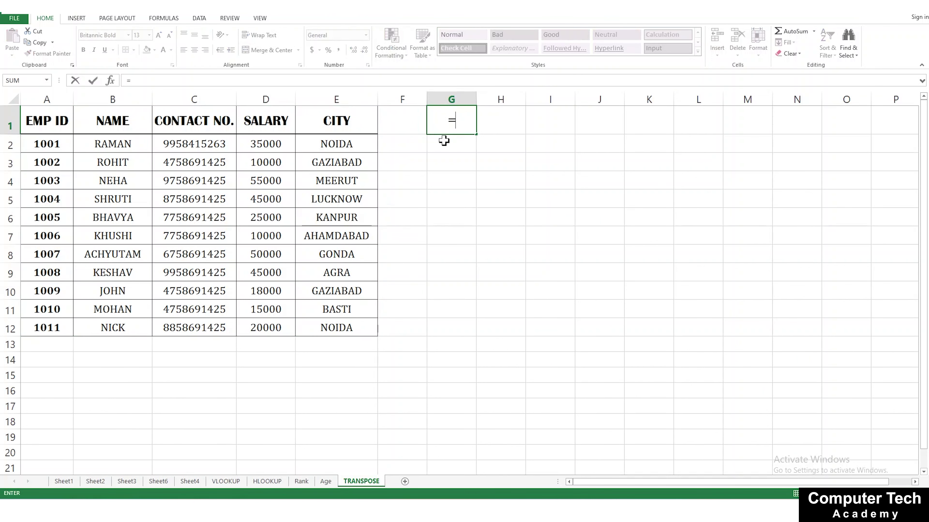
key("Escape")
left_click(504, 192)
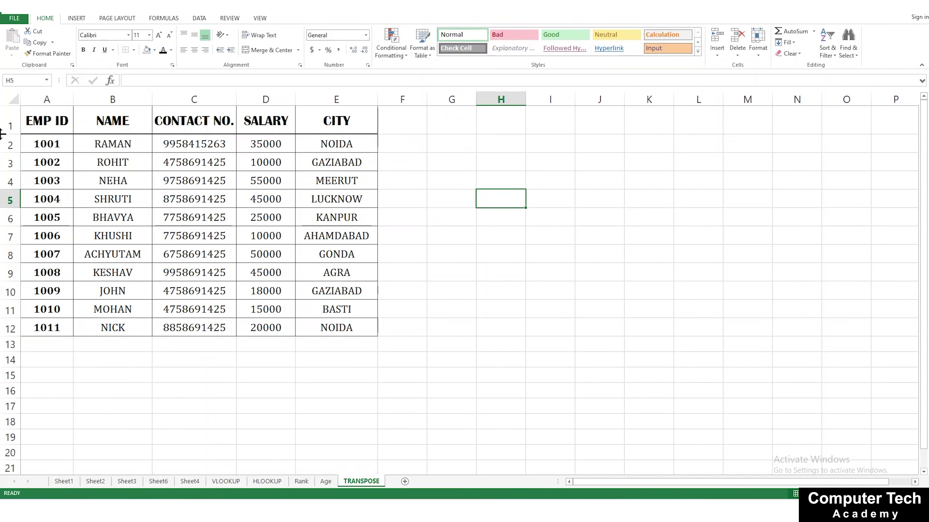
left_click(438, 125)
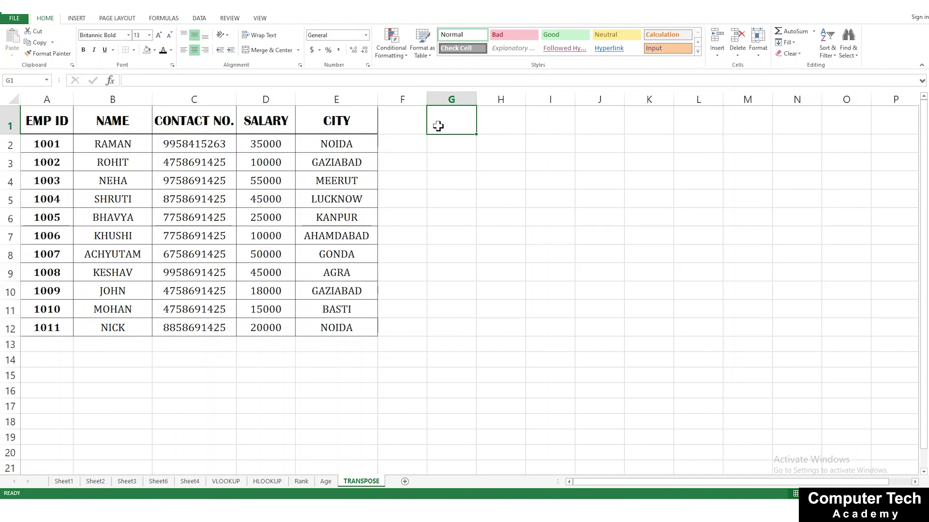
type("=")
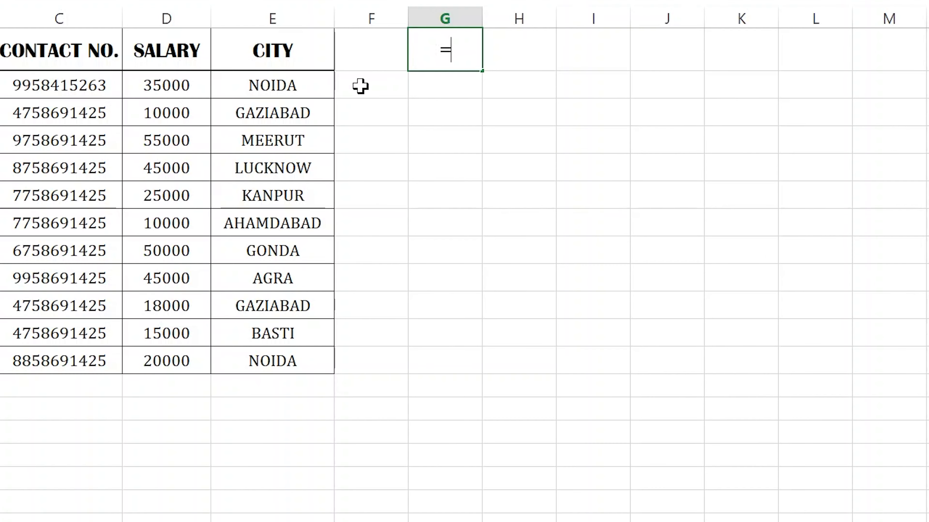
type("A1")
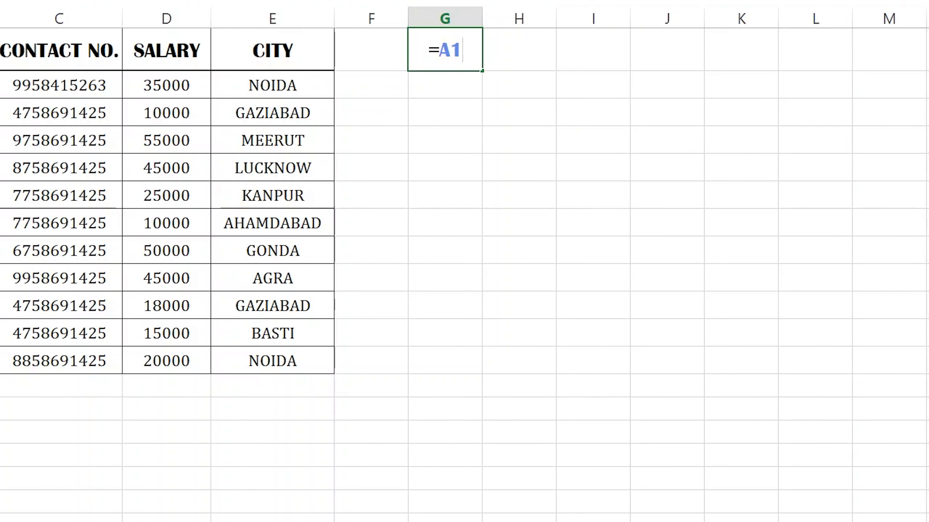
key("Return")
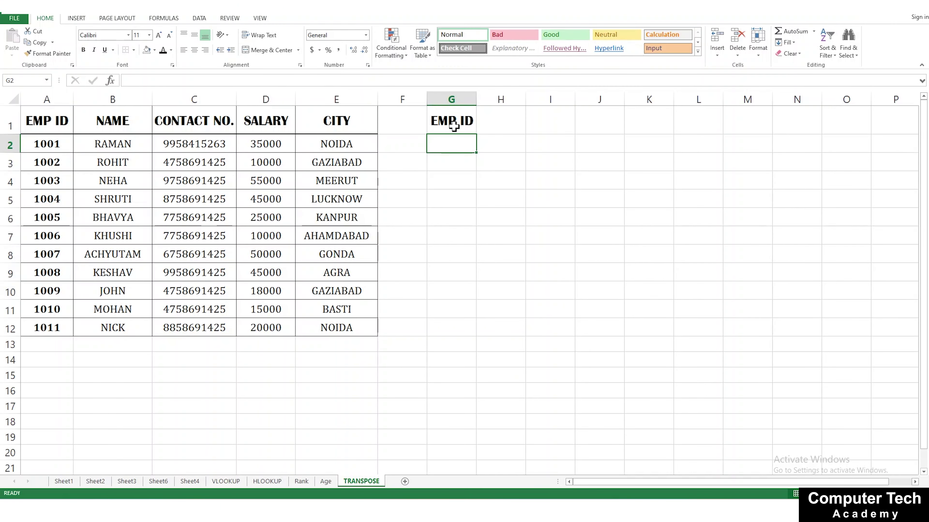
left_click(452, 124)
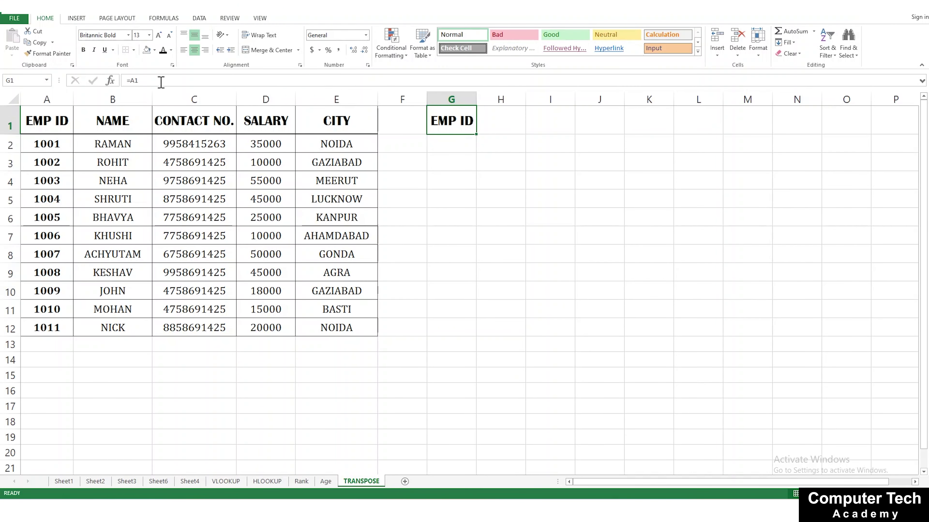
double_click(457, 124)
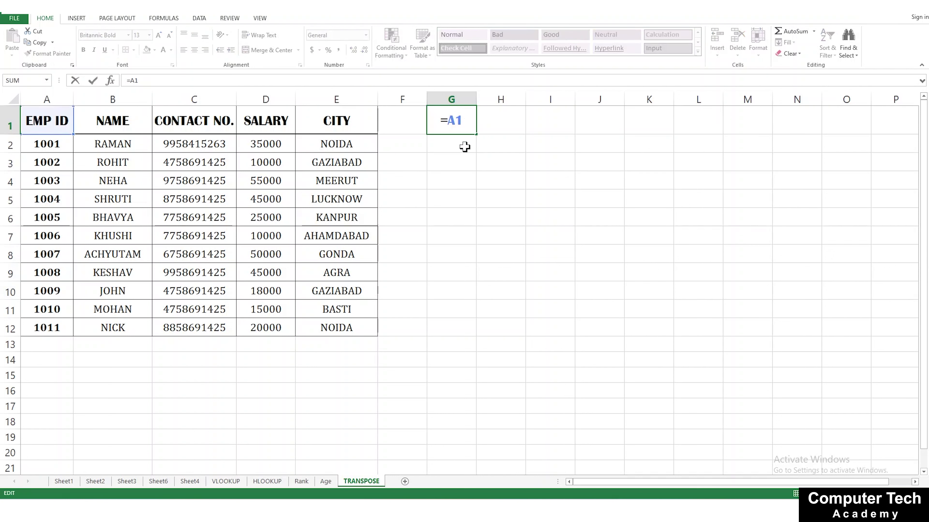
key("Return")
left_click(448, 110)
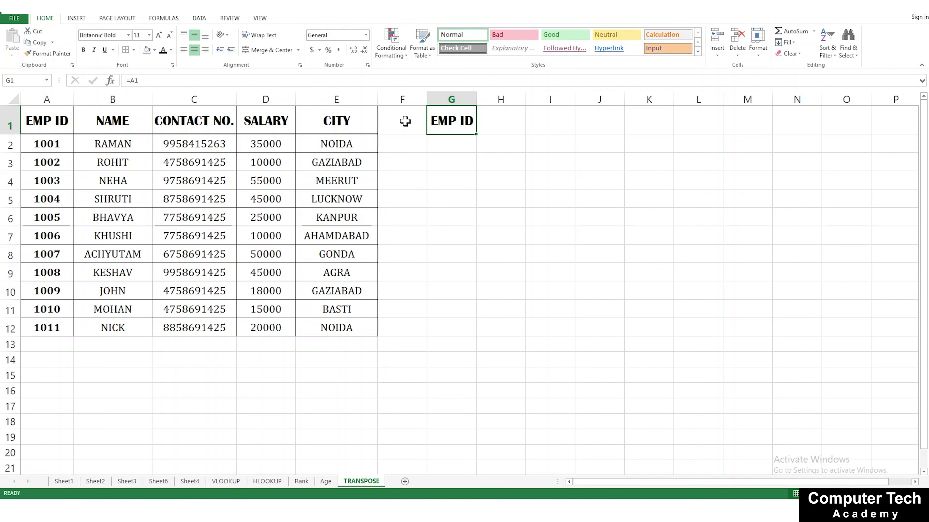
left_click(504, 123)
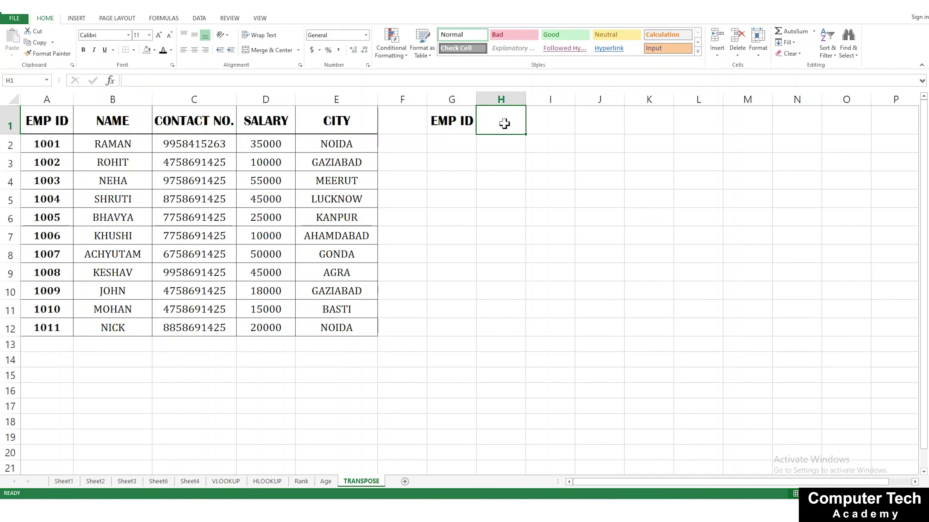
type("=B1")
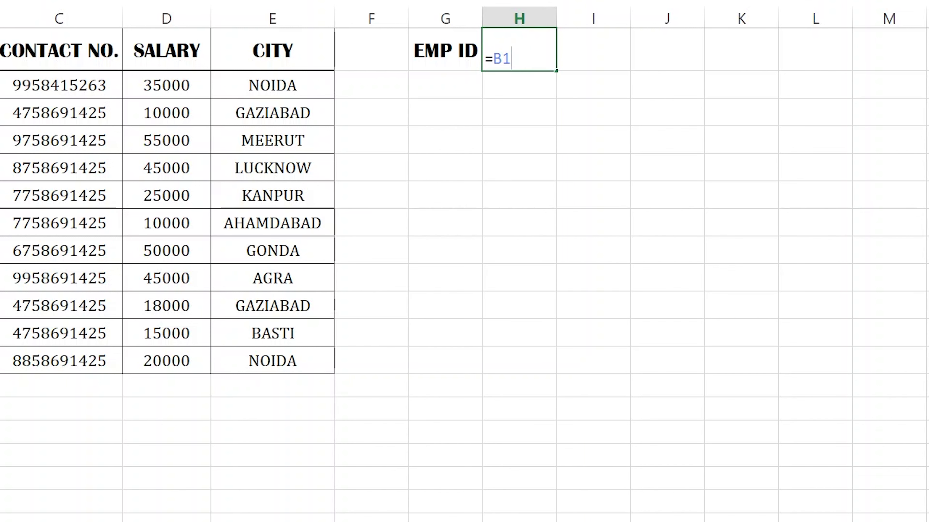
key("Return")
left_click(550, 180)
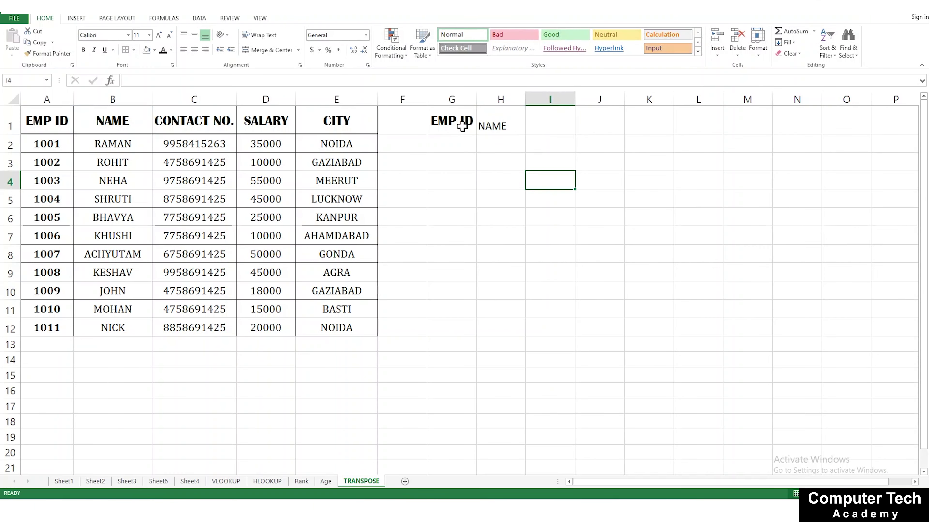
left_click(493, 125)
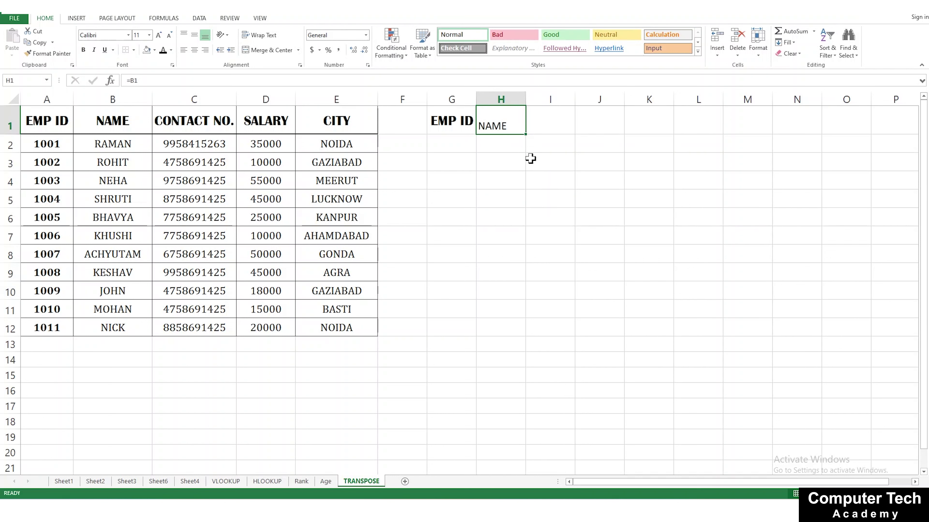
key("Delete")
key("Left")
key("Delete")
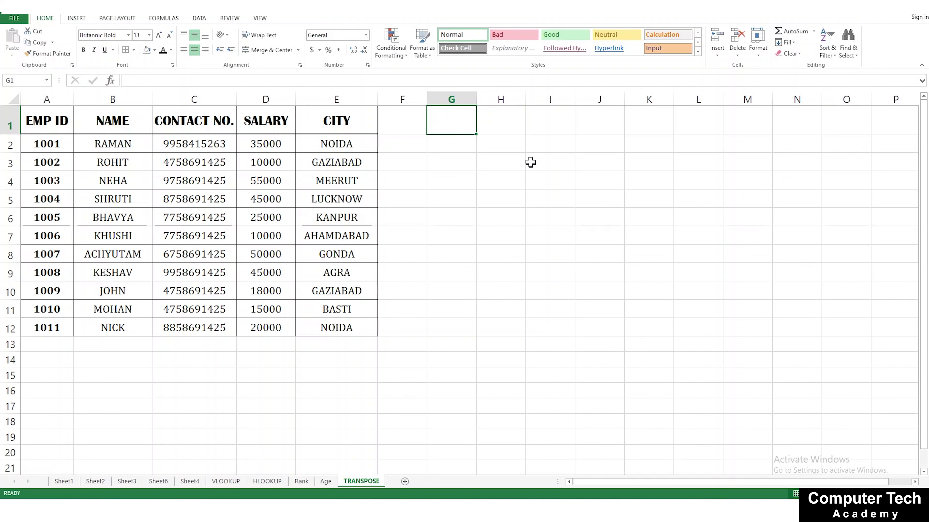
Enter =TRANSPOSE(A1:E12) as a normal formula in G1, which returns #VALUE!
double_click(457, 118)
type("=")
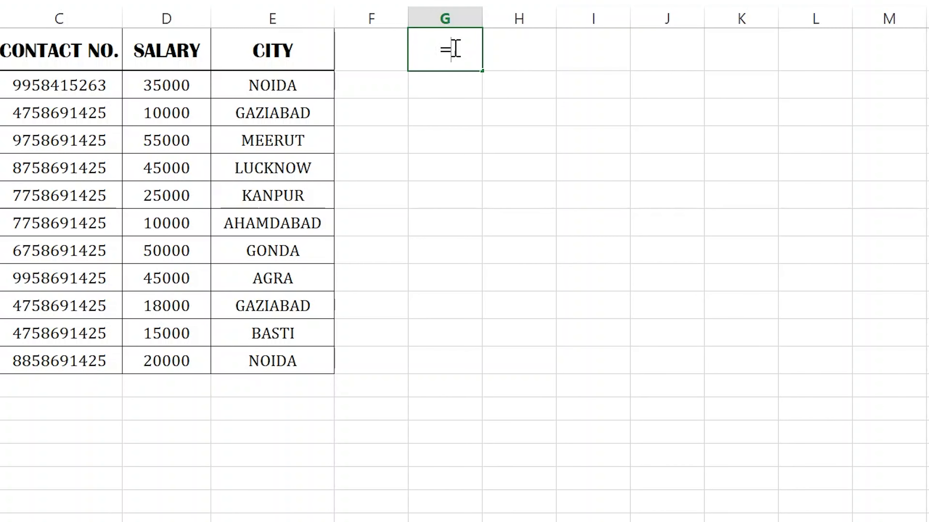
type("TRANSPOSE")
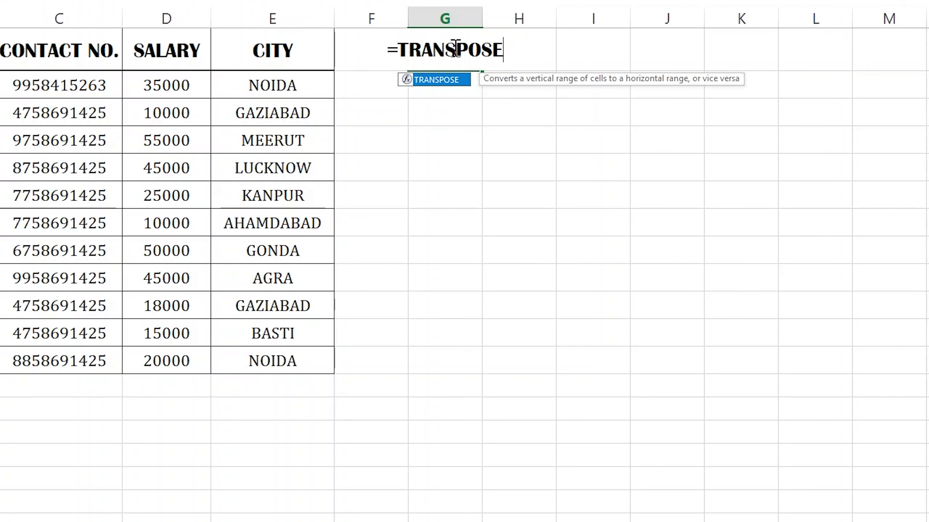
type("(")
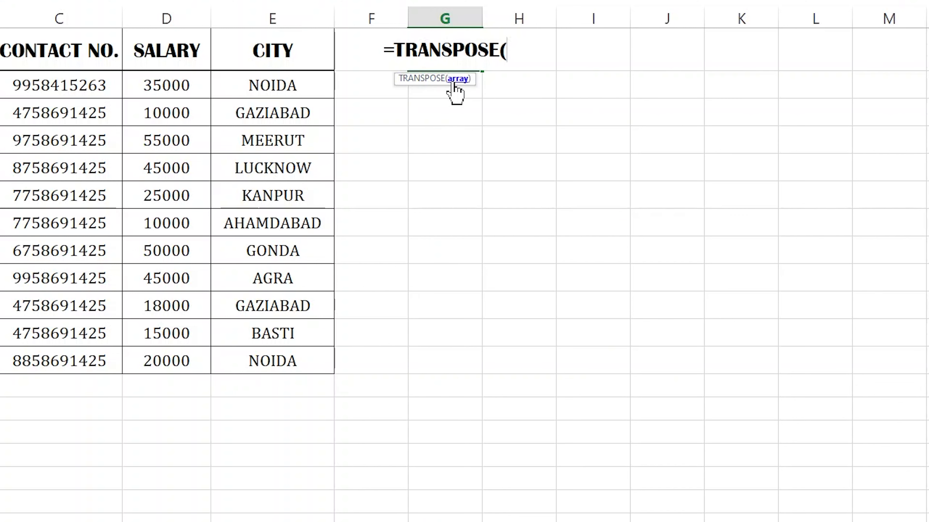
mouse_move(2, 52)
left_mouse_down()
mouse_move(214, 311)
mouse_move(304, 359)
left_mouse_up()
type(")")
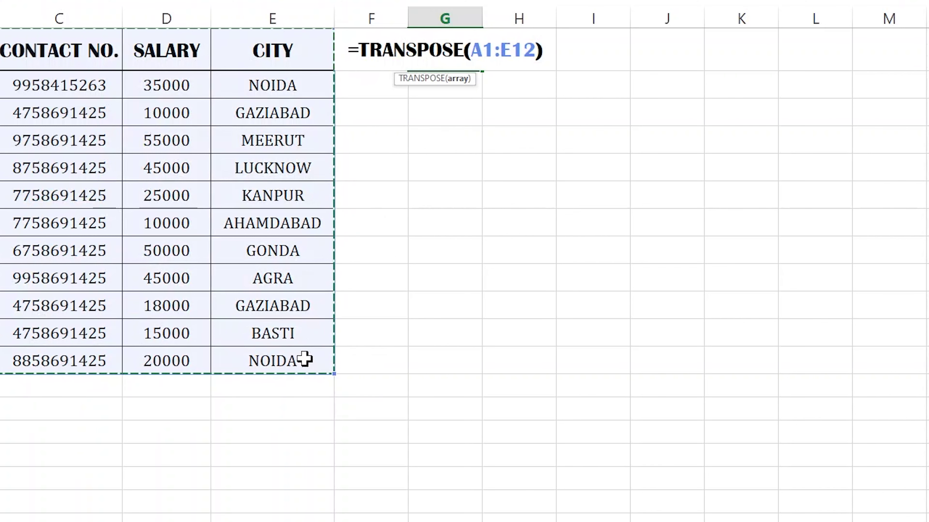
key("Return")
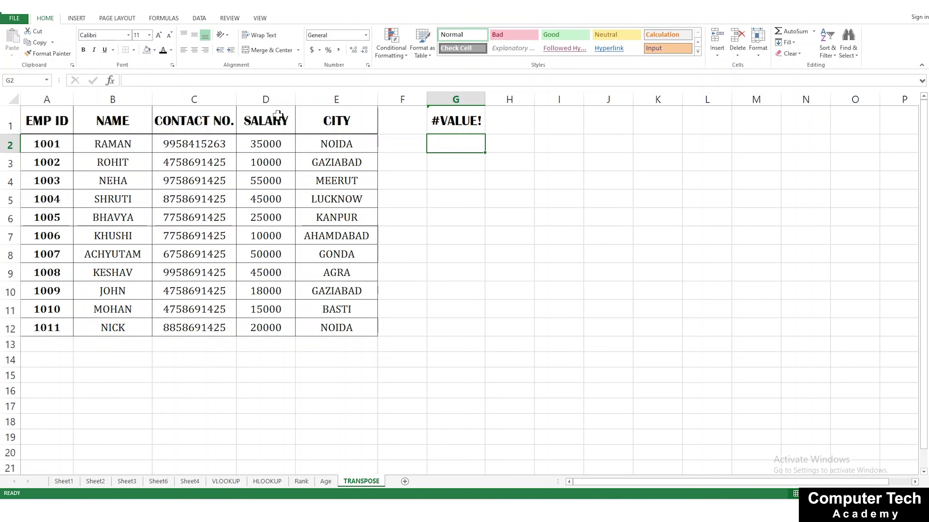
left_click(449, 123)
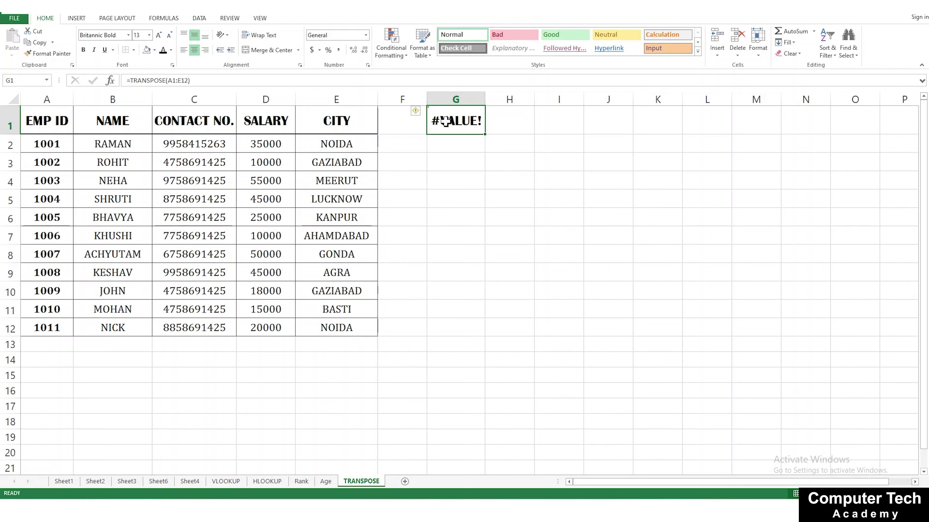
Delete G1's formula and array-enter =TRANSPOSE(A1:E12) over a block starting at G1.
key("Delete")
left_click(497, 203)
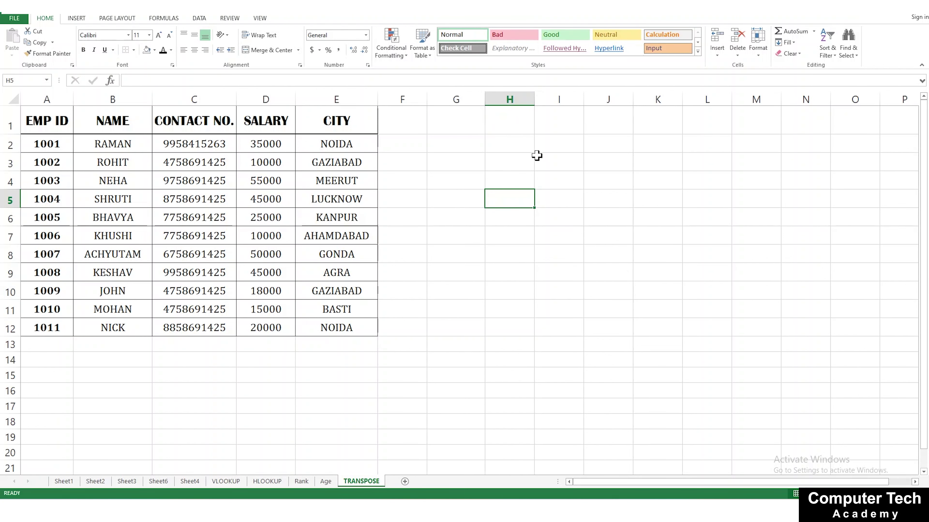
left_click_drag(593, 482, 614, 480)
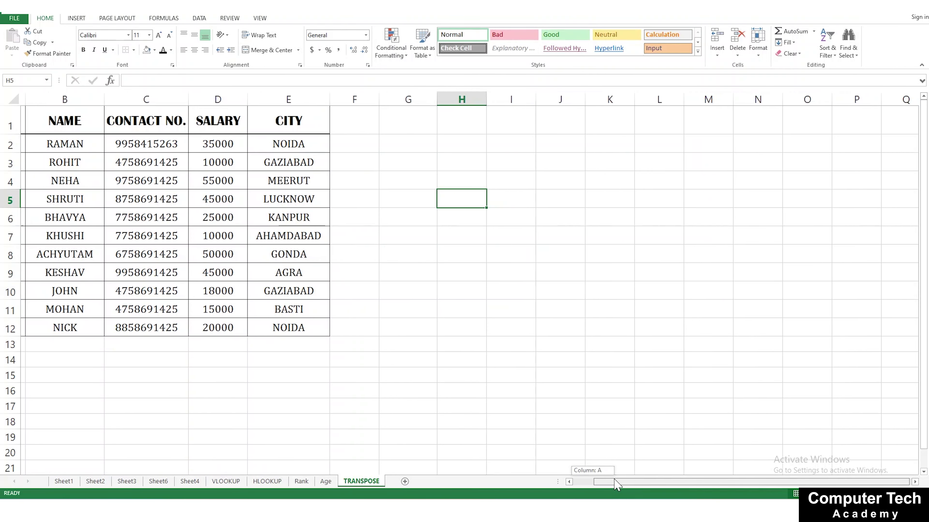
mouse_move(404, 127)
left_mouse_down()
mouse_move(688, 186)
mouse_move(790, 199)
mouse_move(852, 183)
left_mouse_up()
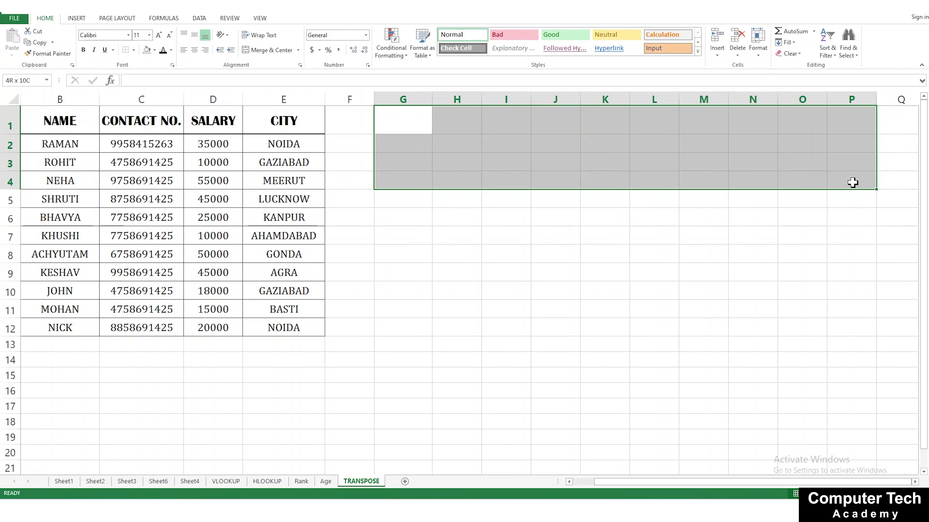
left_click_drag(678, 482, 657, 491)
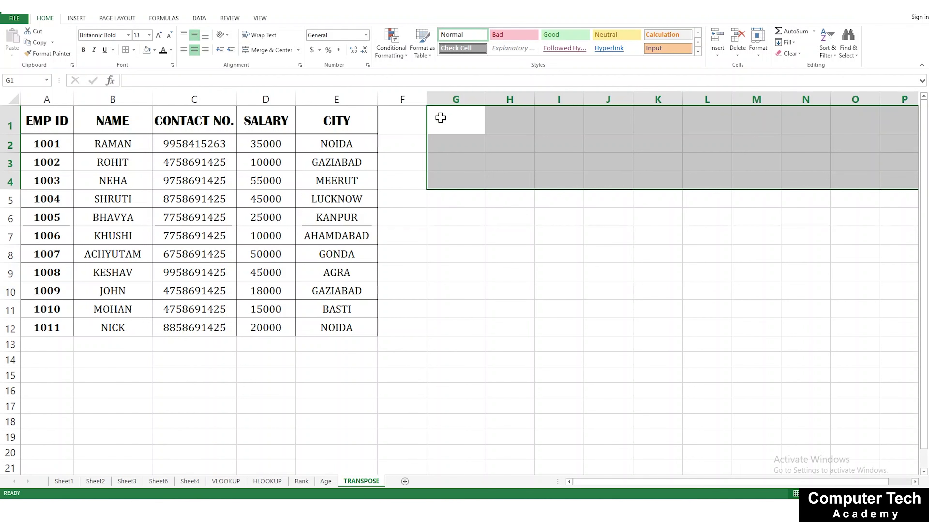
type("=TRANS")
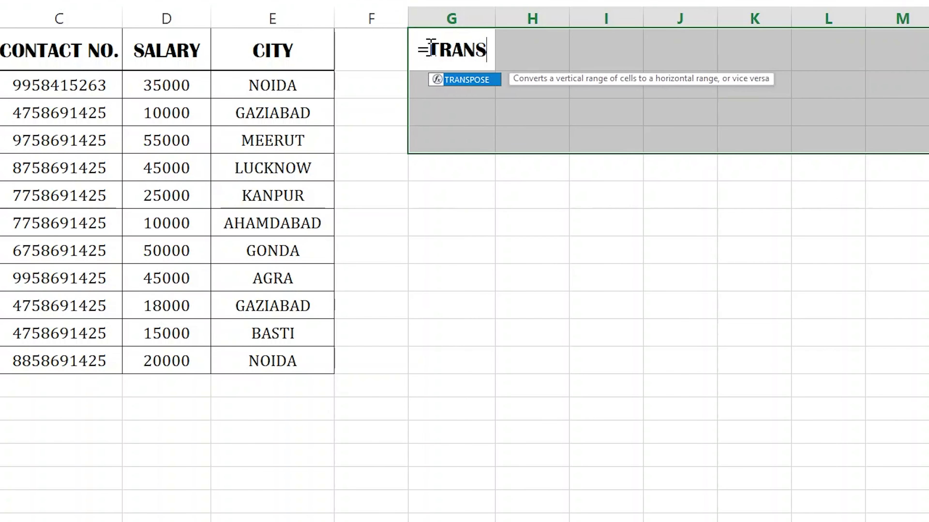
type("POSE")
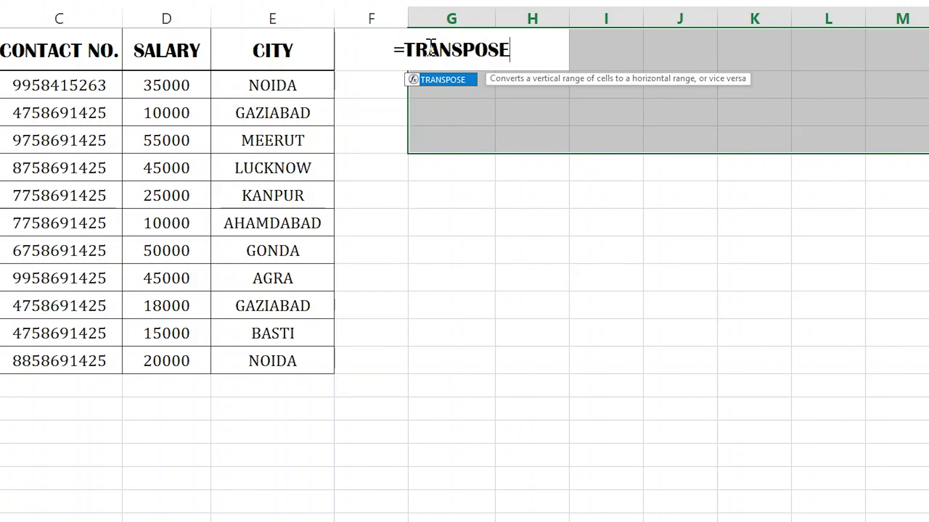
type("(")
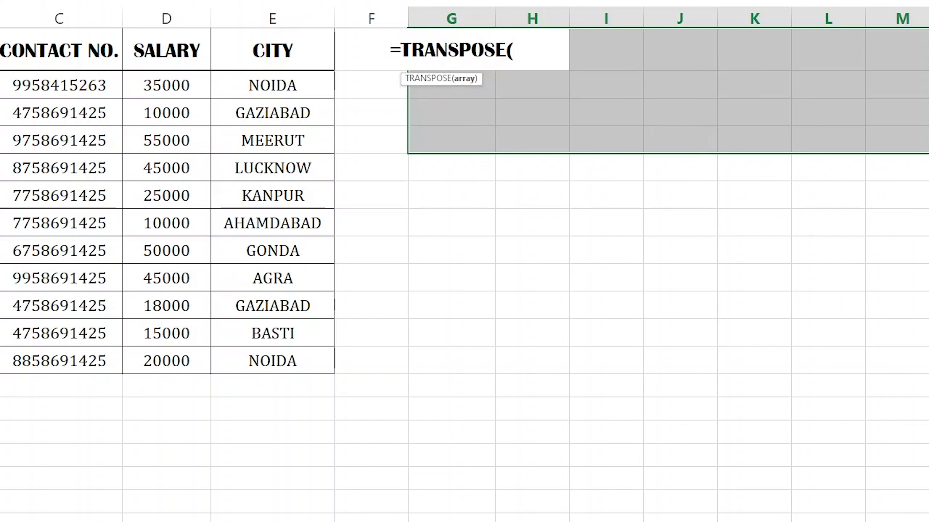
left_click_drag(2, 49, 290, 356)
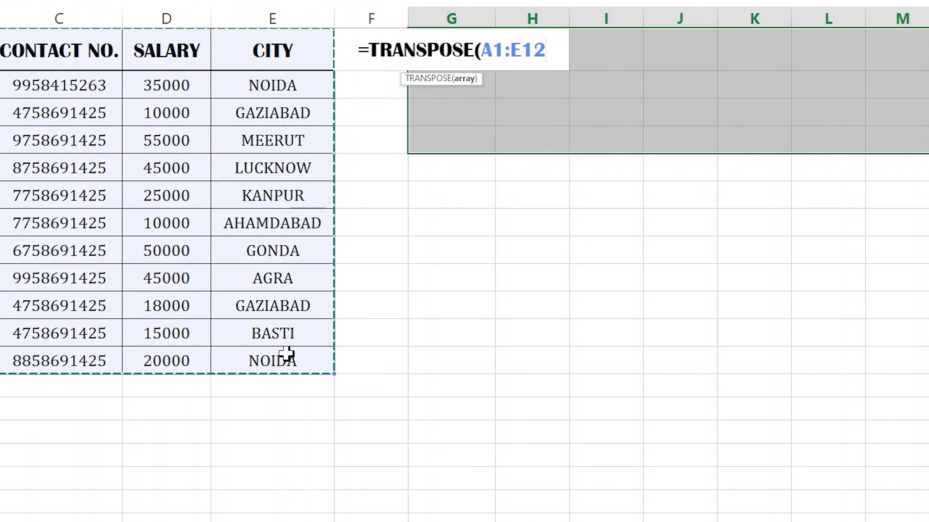
type(")")
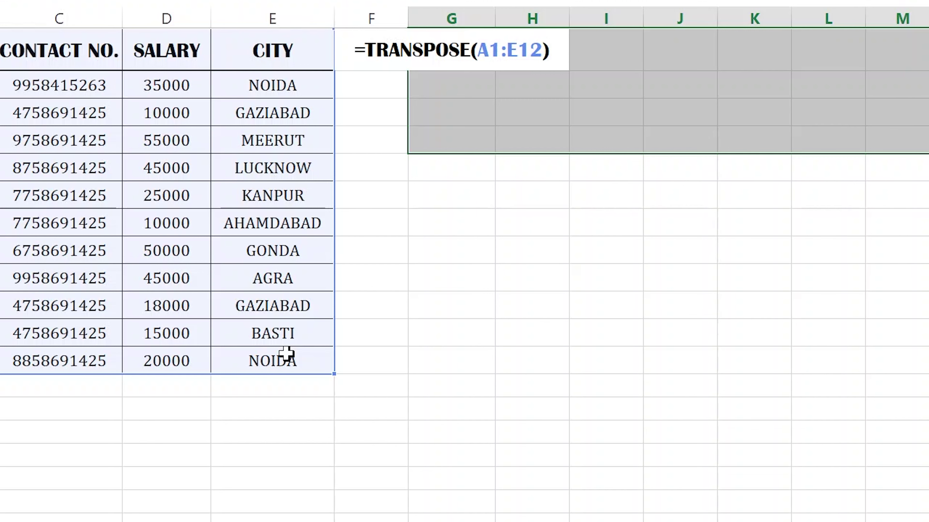
key("ctrl+shift+Return")
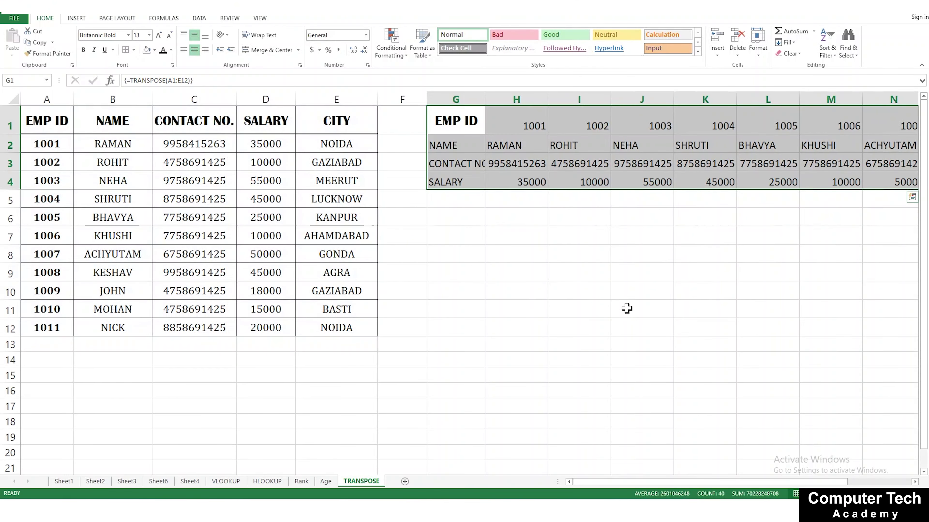
left_click(596, 275)
scroll(579, 404, "down", 1)
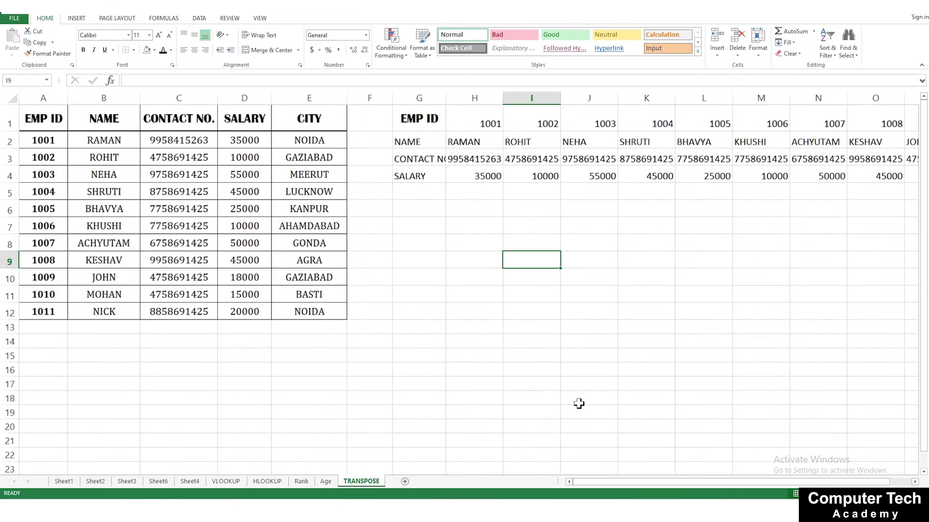
left_click_drag(584, 484, 633, 486)
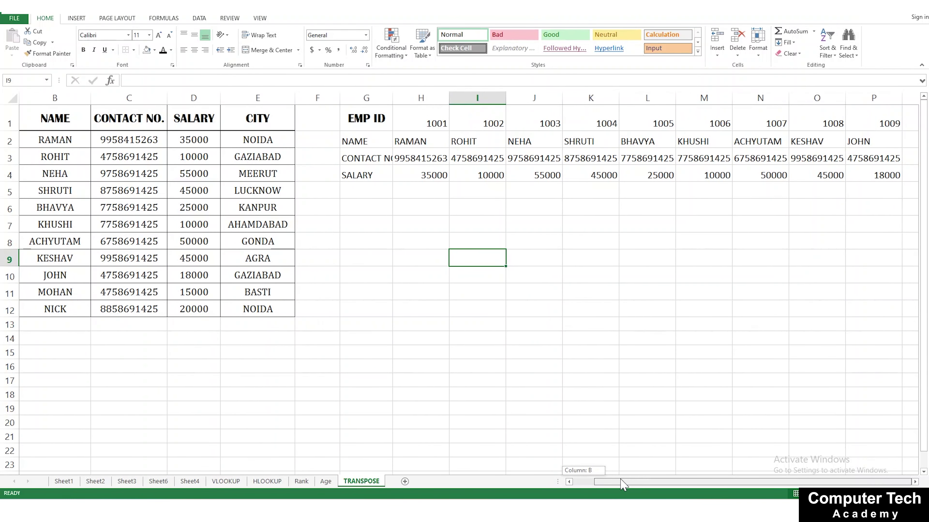
left_click_drag(622, 484, 616, 485)
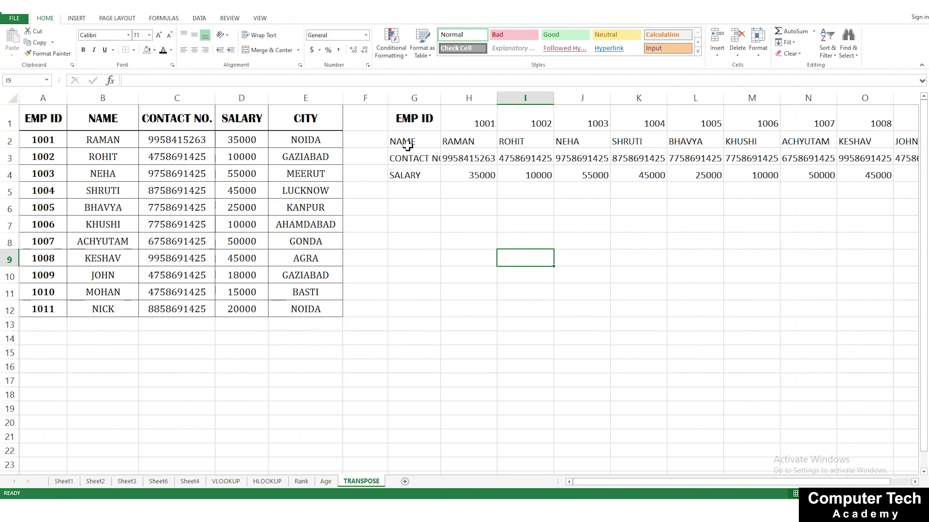
scroll(448, 150, "up", 1)
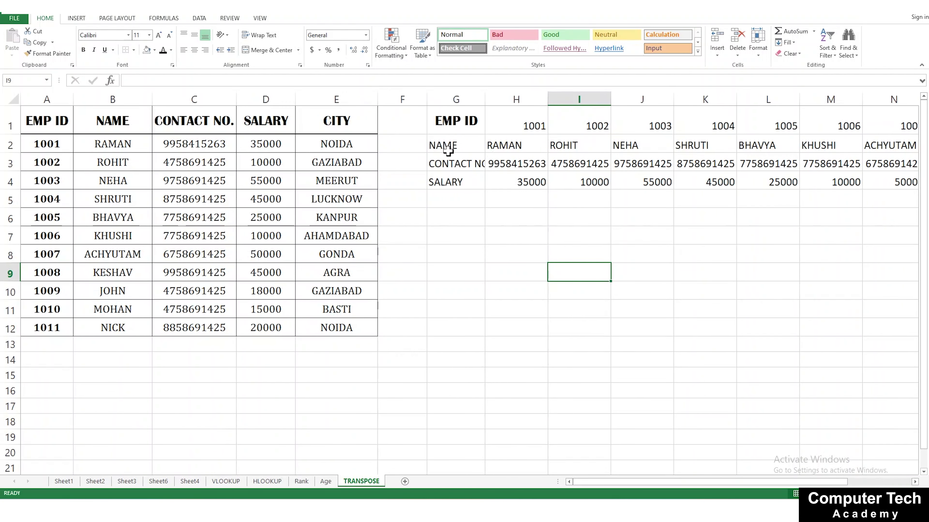
key("ctrl+z")
key("ctrl+y")
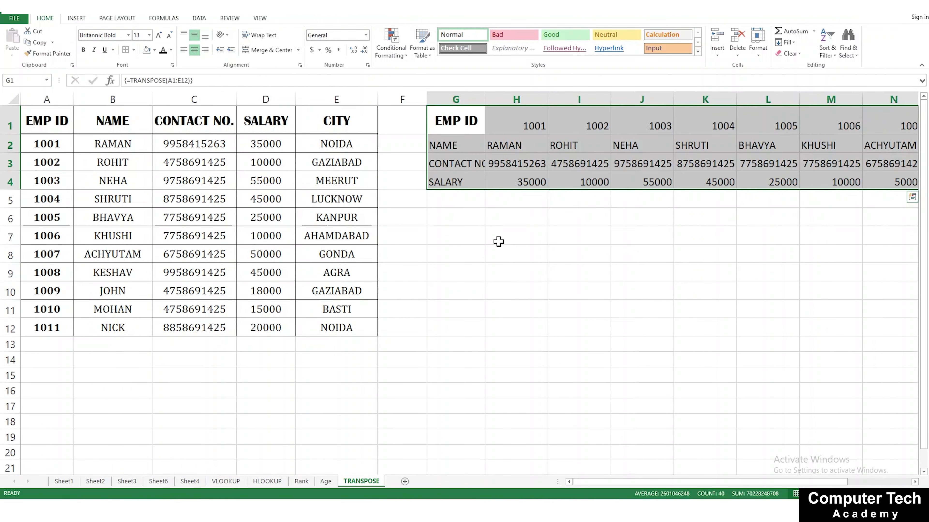
left_click(498, 243)
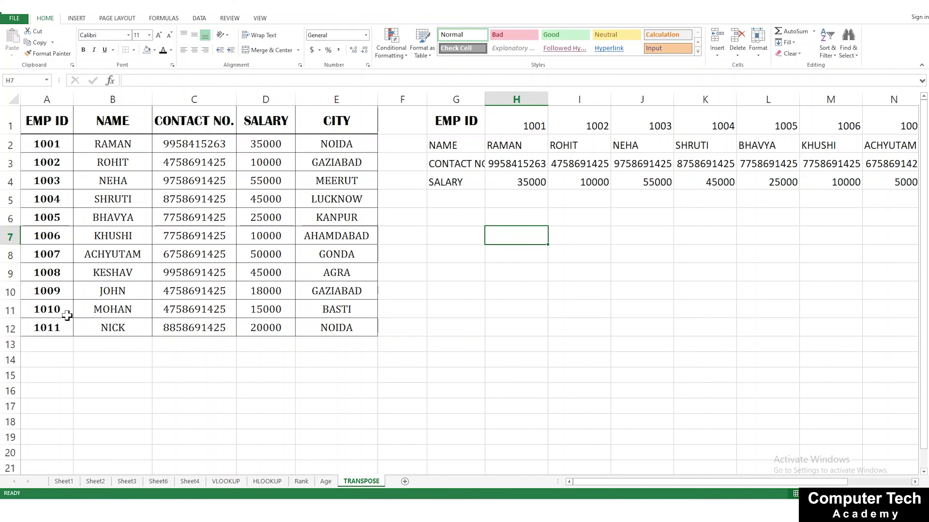
left_click_drag(571, 482, 630, 482)
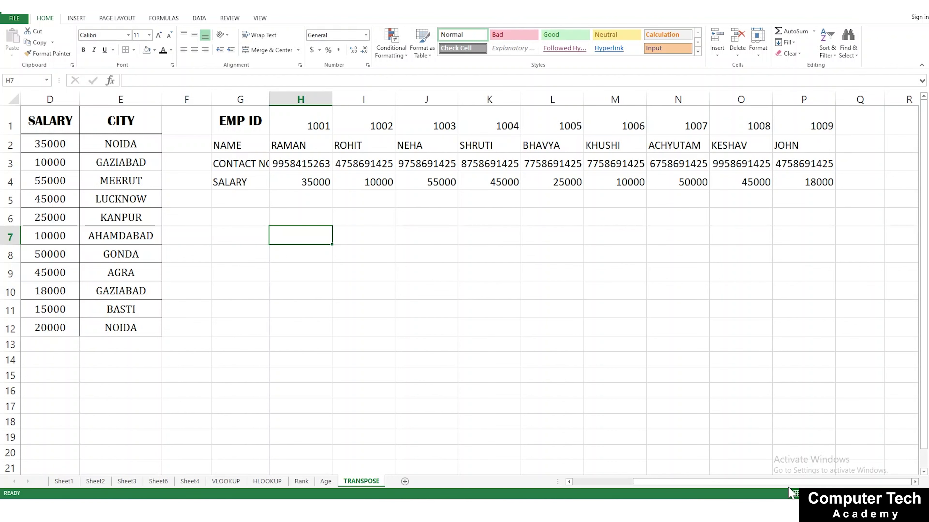
left_click_drag(786, 482, 725, 482)
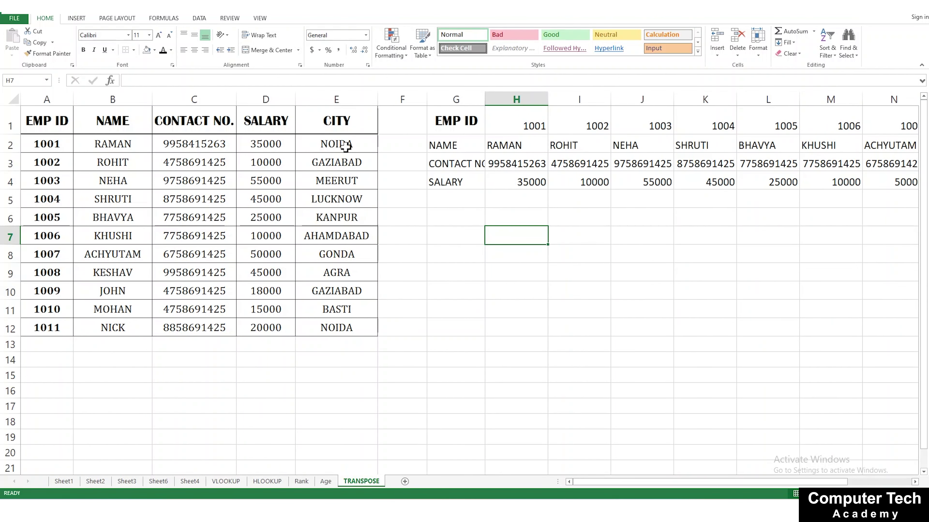
left_click_drag(649, 482, 749, 482)
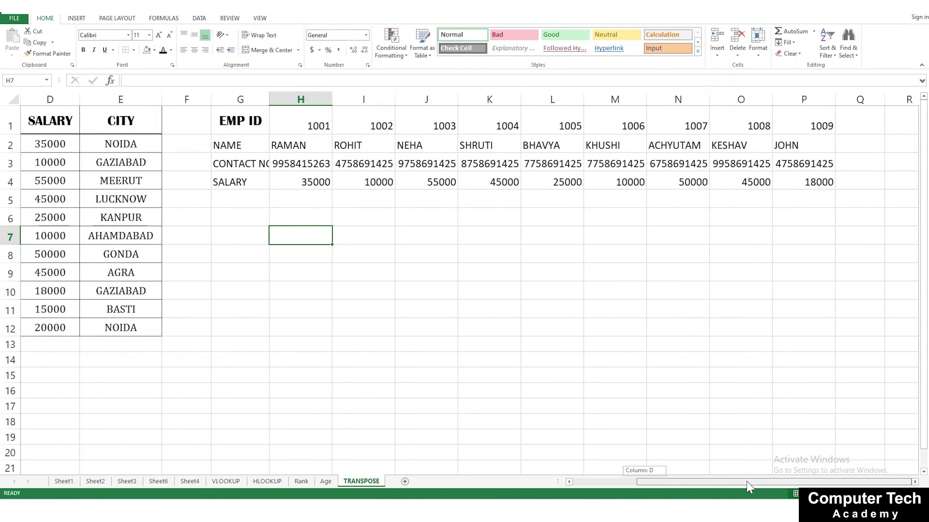
left_click_drag(234, 121, 827, 181)
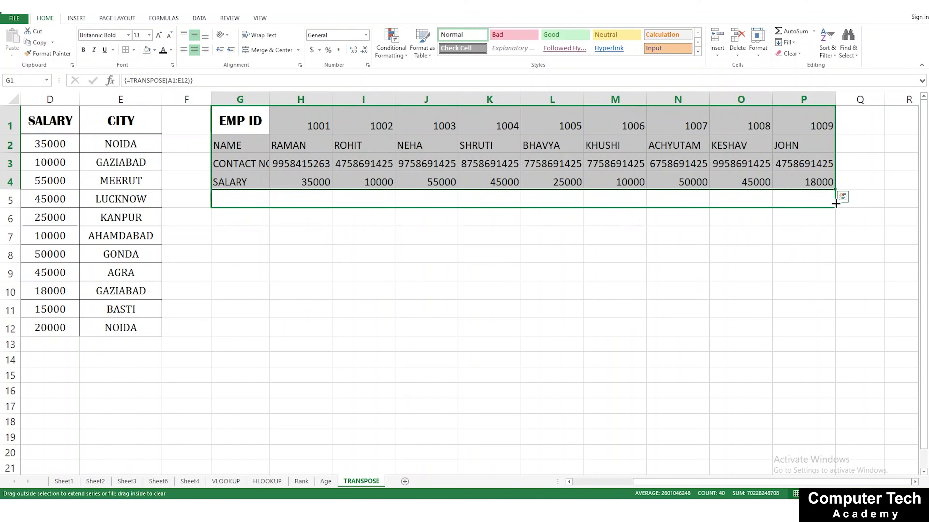
Expand the TRANSPOSE array to G1:R5 and re-commit it with Ctrl+Shift+Enter.
left_click_drag(835, 199, 835, 205)
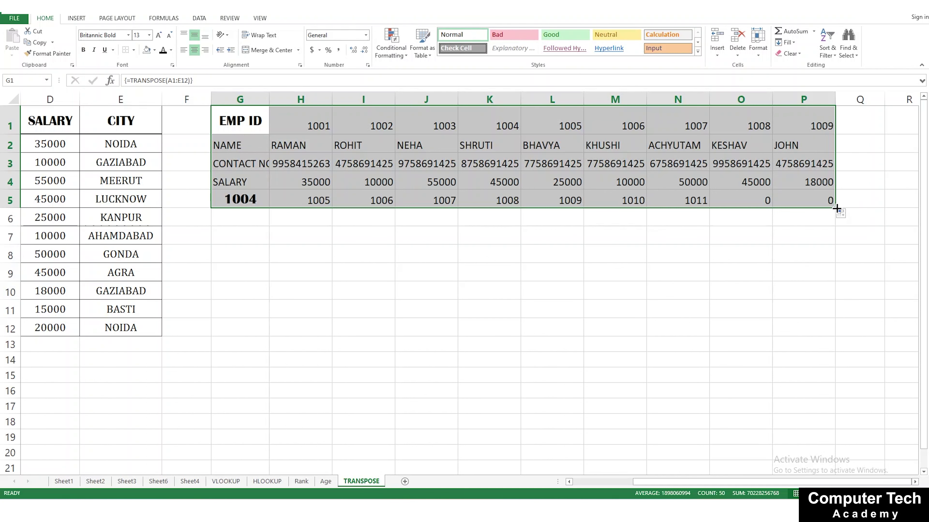
left_click_drag(836, 209, 869, 207)
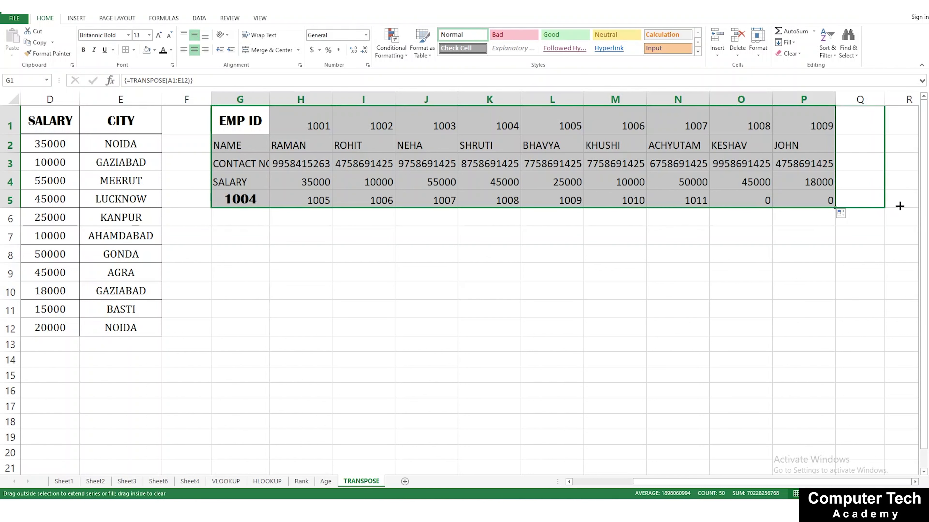
left_click_drag(900, 206, 805, 221)
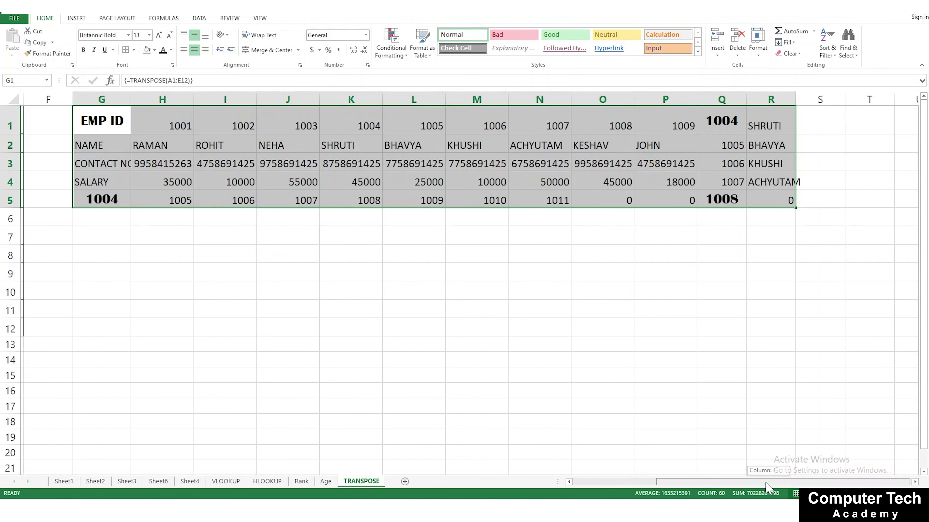
mouse_move(773, 492)
left_mouse_down()
mouse_move(736, 493)
mouse_move(762, 493)
left_mouse_up()
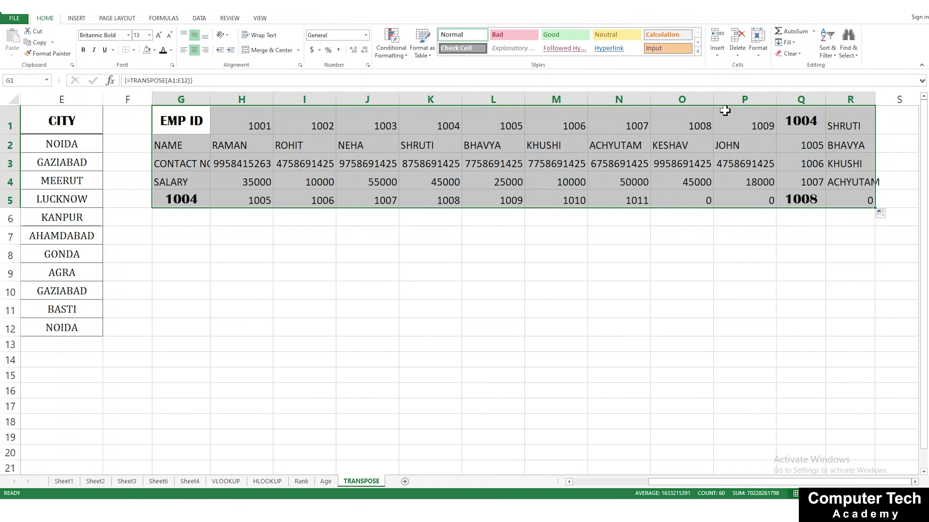
left_click(199, 80)
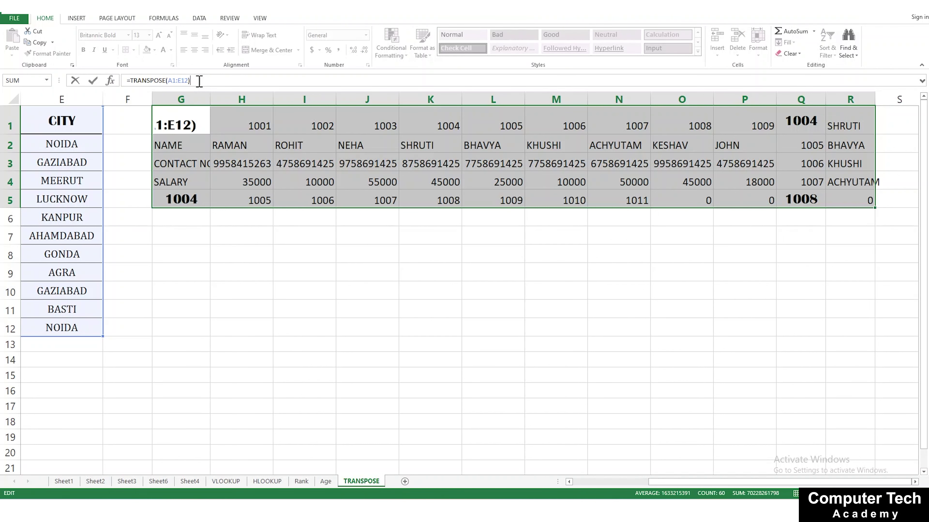
key("ctrl+shift+Return")
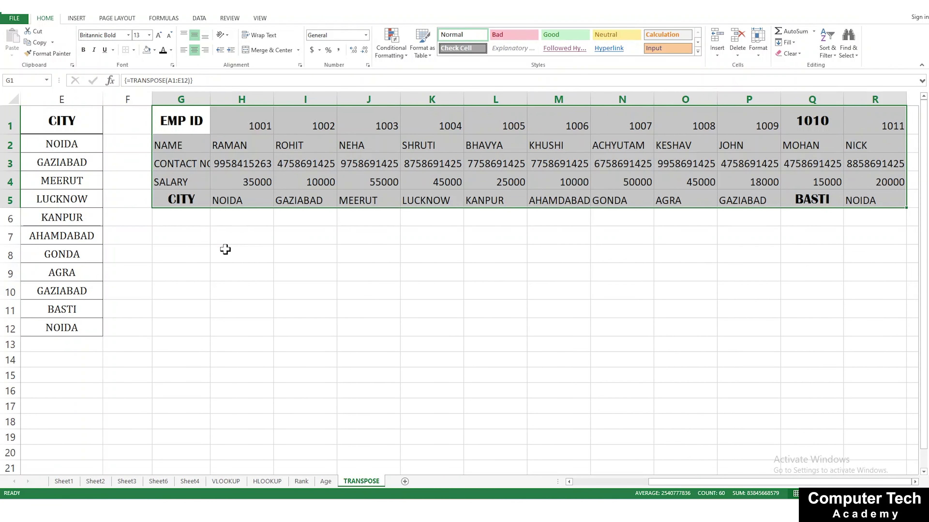
left_click(314, 214)
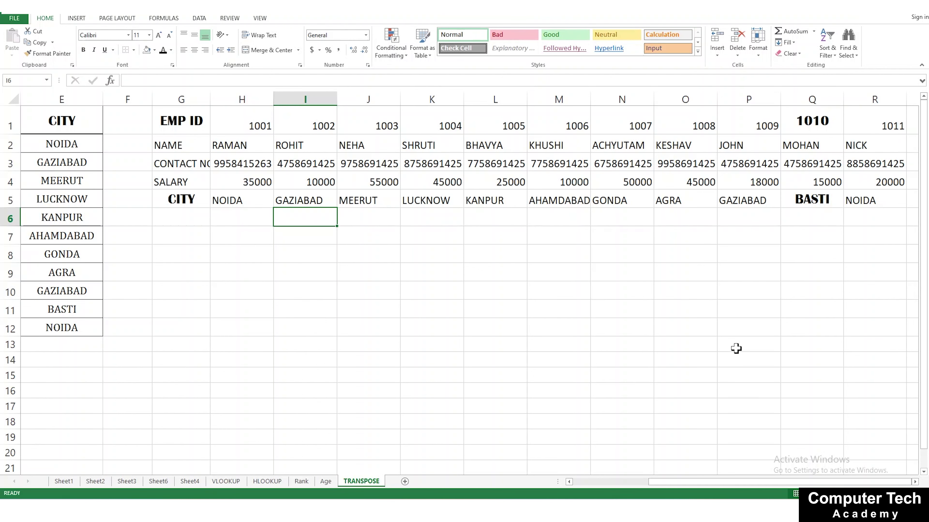
AutoFit columns I through L and M through R so contact numbers show without E+09.
scroll(736, 348, "down", 2)
left_click_drag(739, 482, 728, 490)
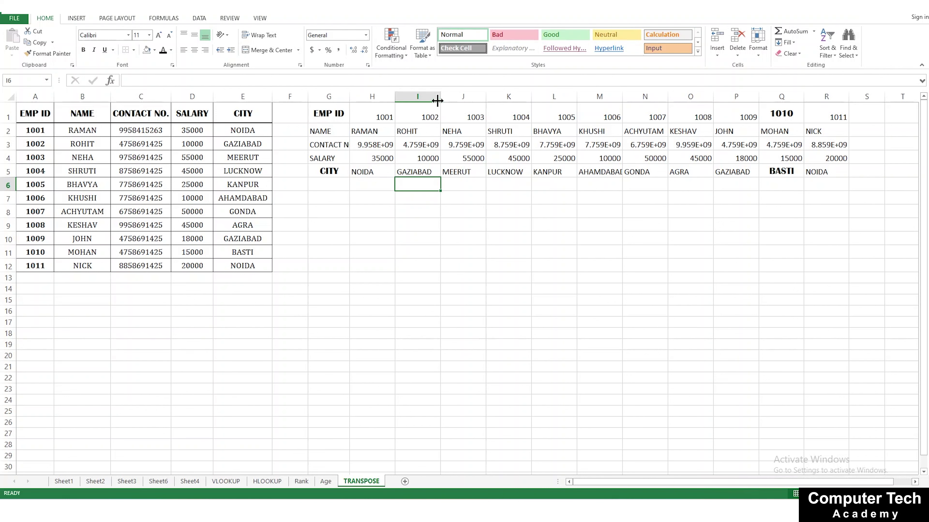
double_click(437, 101)
double_click(491, 98)
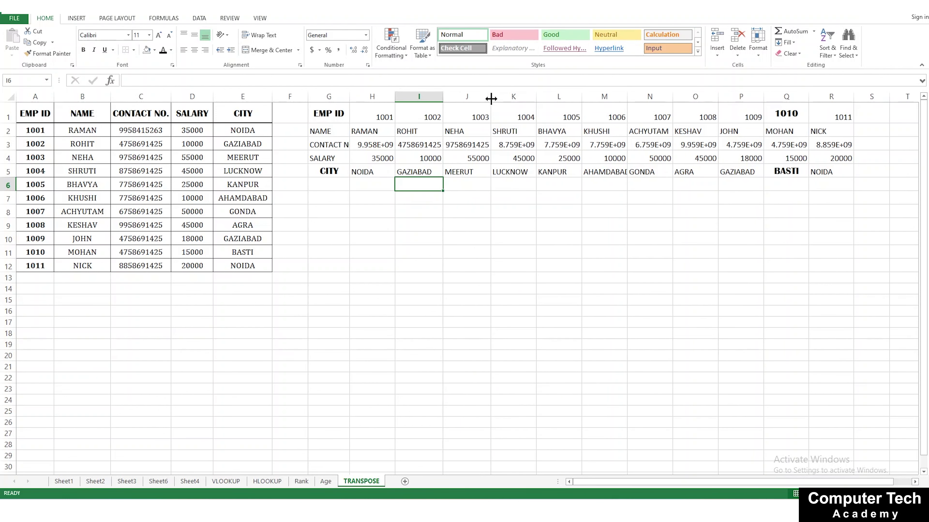
double_click(537, 98)
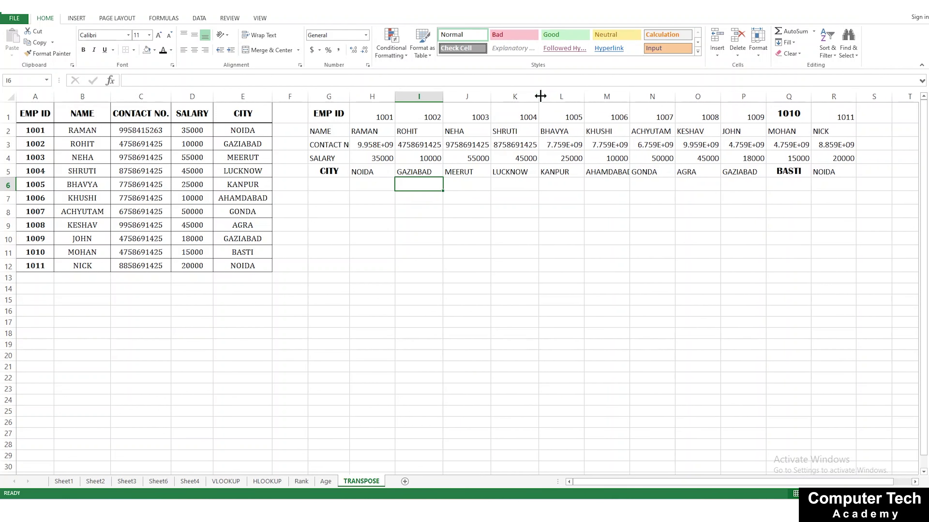
double_click(581, 97)
left_click_drag(607, 96, 842, 113)
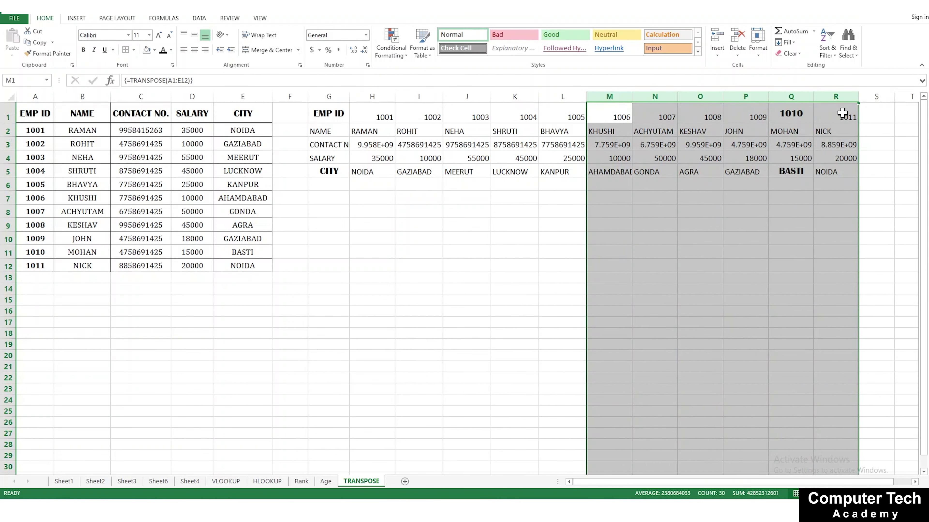
double_click(858, 96)
left_click(711, 301)
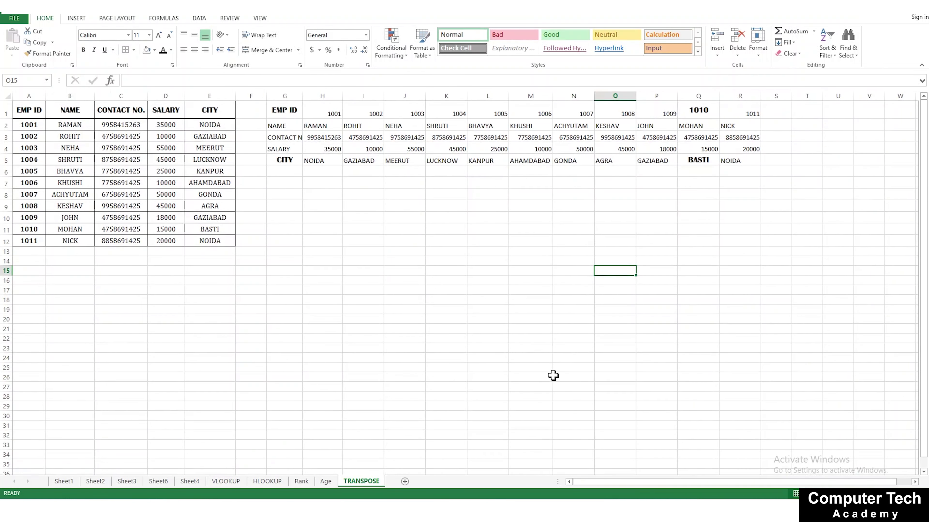
scroll(607, 427, "up", 2)
scroll(584, 429, "up", 2)
left_click_drag(673, 482, 597, 482)
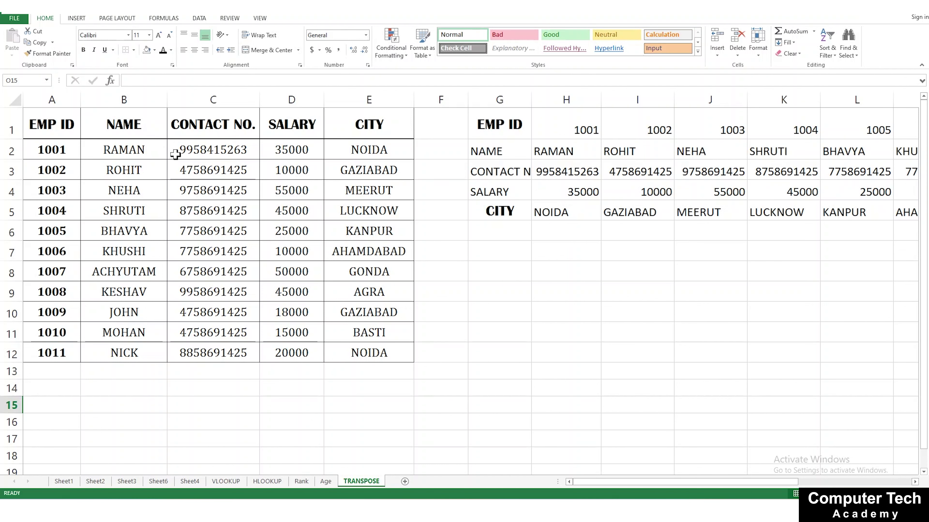
Change D2's salary to 45000 and D3's to 15000, checking the transposed SALARY row updates.
left_click(300, 150)
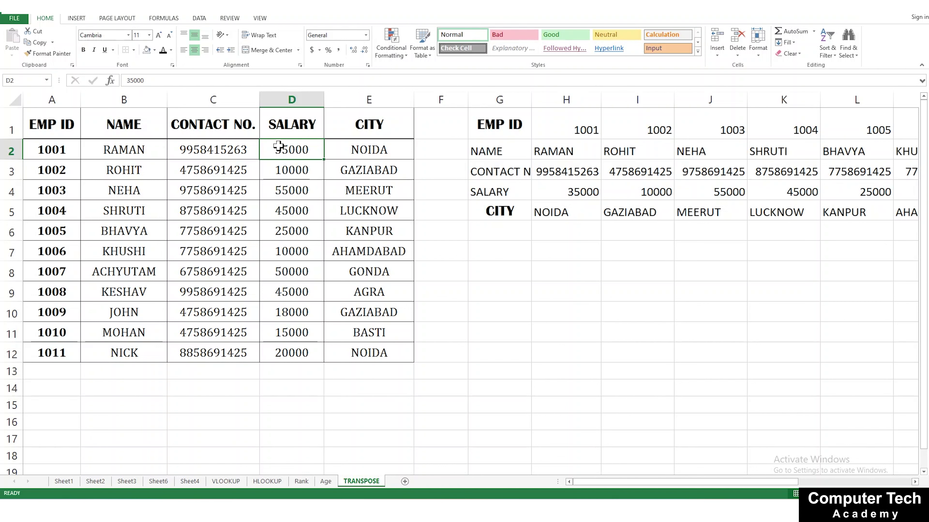
type("4500")
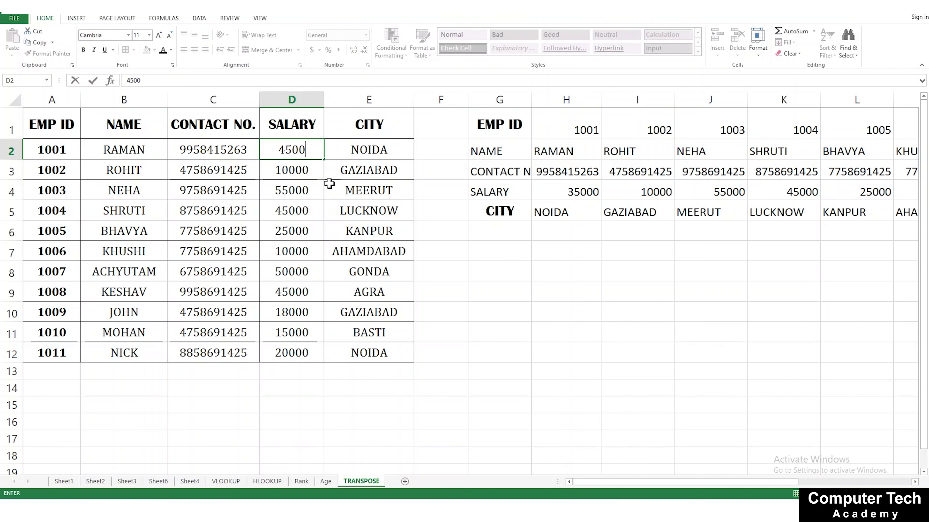
type("0")
key("Return")
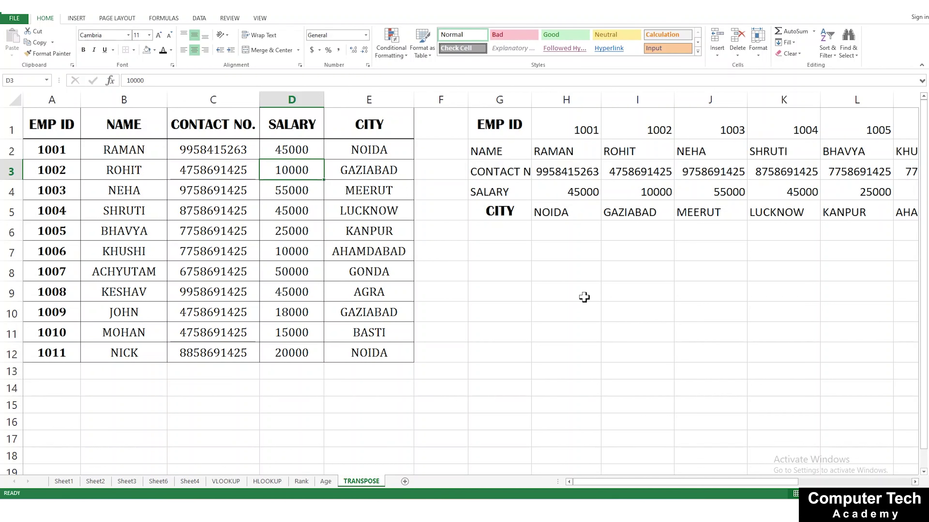
left_click(658, 191)
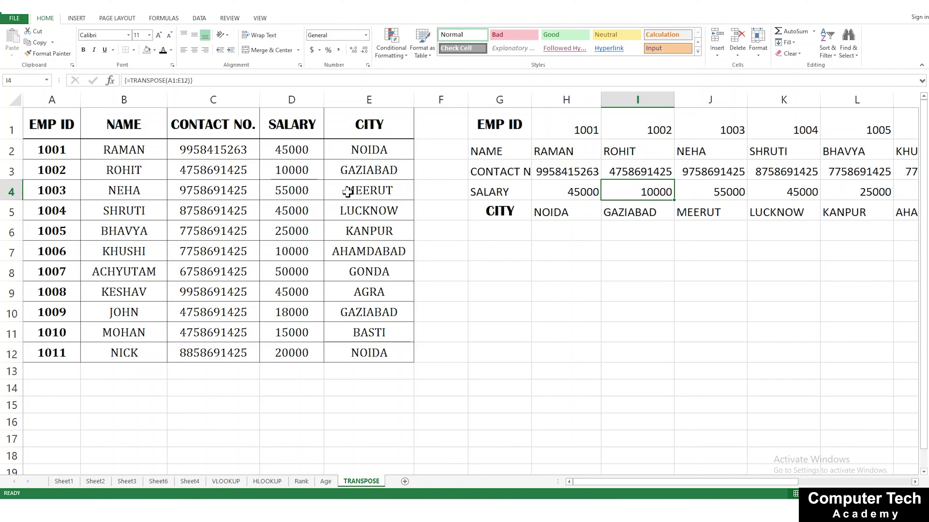
left_click(279, 174)
type("1")
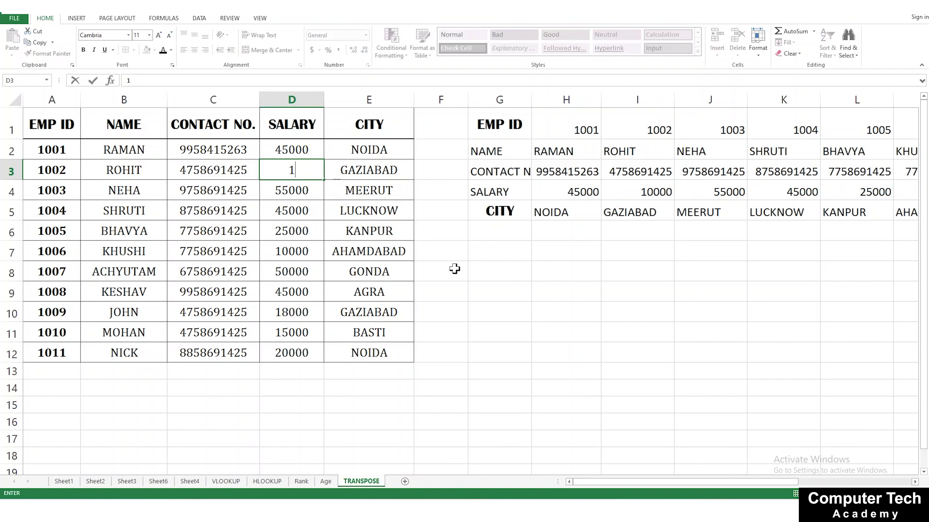
type("5")
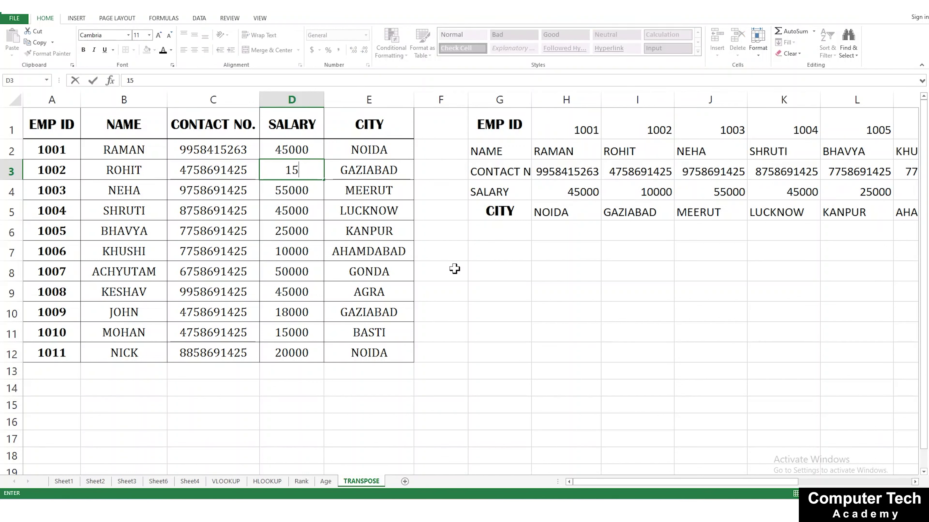
type("9000")
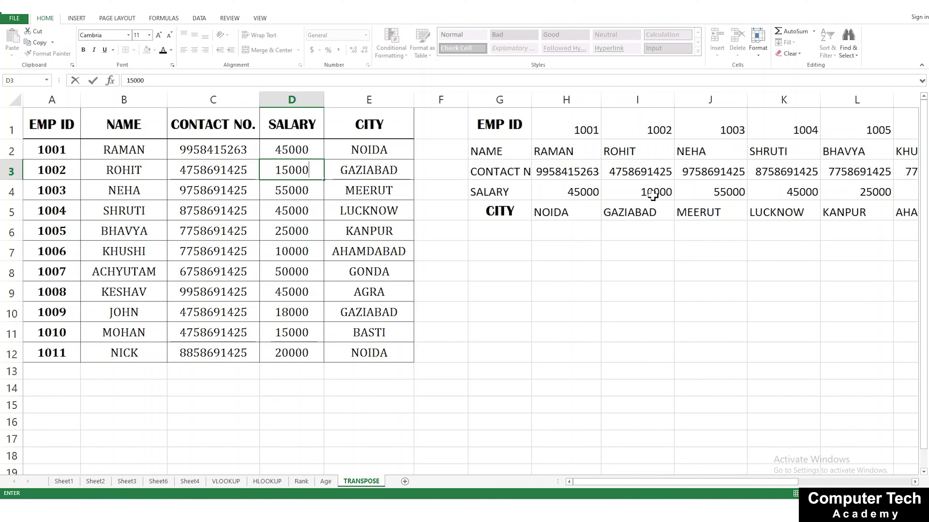
key("Return")
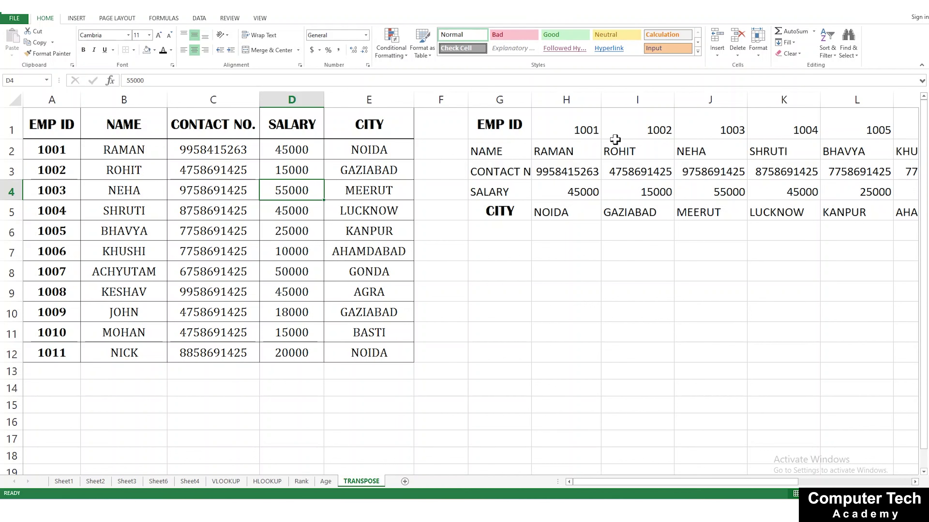
Delete the G1:R5 TRANSPOSE array and clear its leftover formatting.
mouse_move(479, 120)
left_mouse_down()
mouse_move(889, 267)
mouse_move(777, 208)
left_mouse_up()
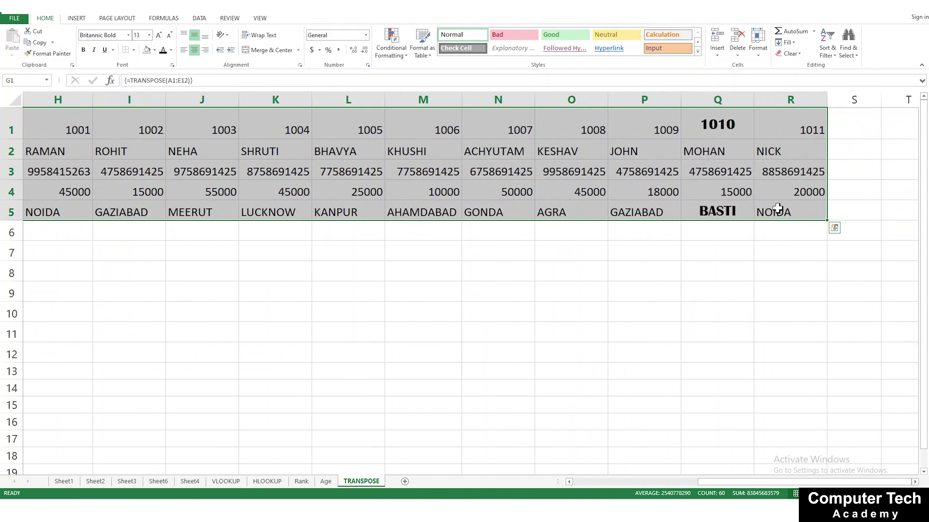
key("Delete")
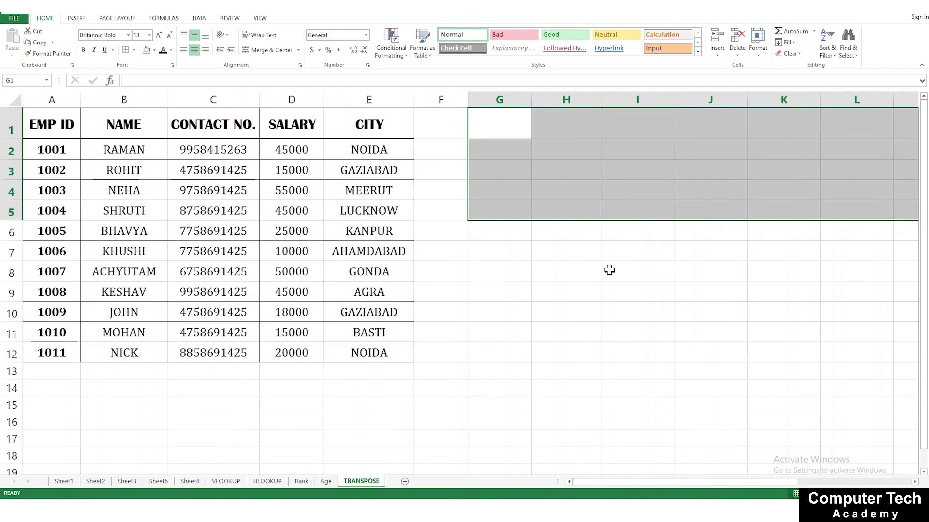
left_click(790, 53)
left_click(795, 82)
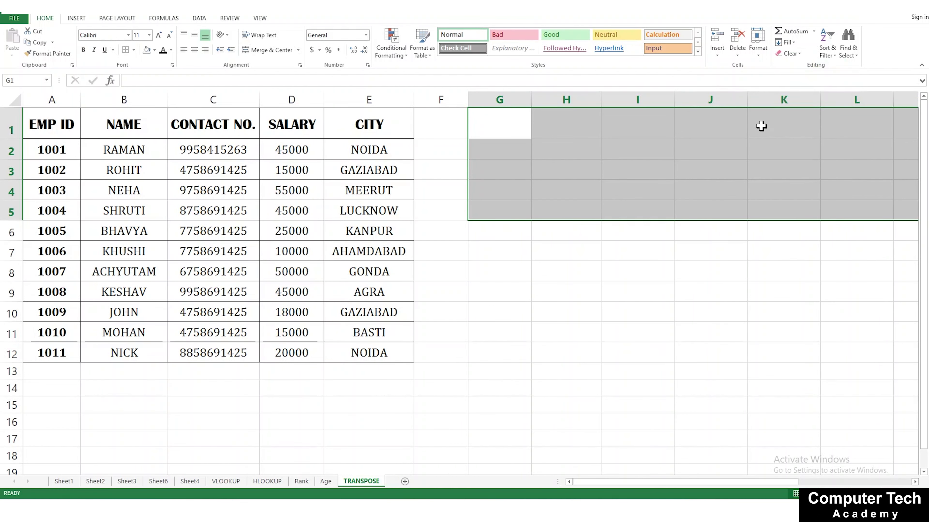
left_click(615, 256)
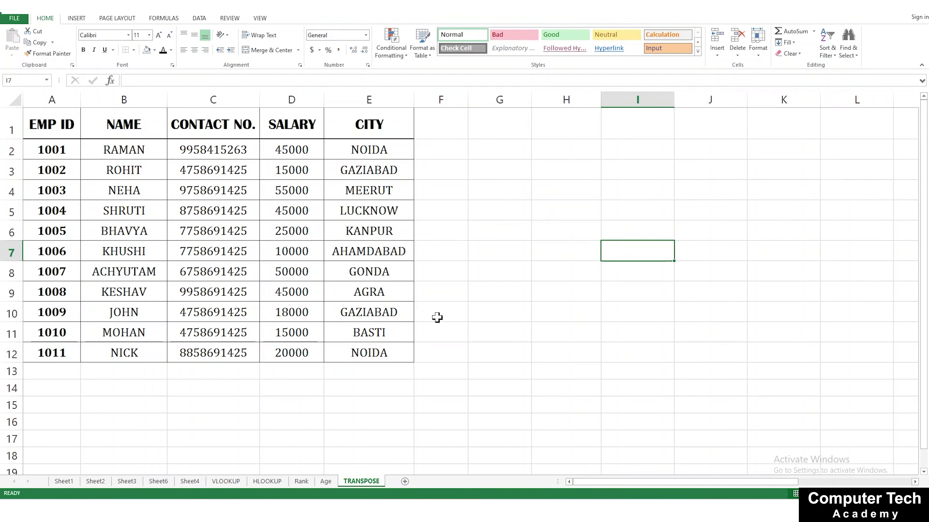
scroll(437, 318, "down", 1)
left_click(449, 298)
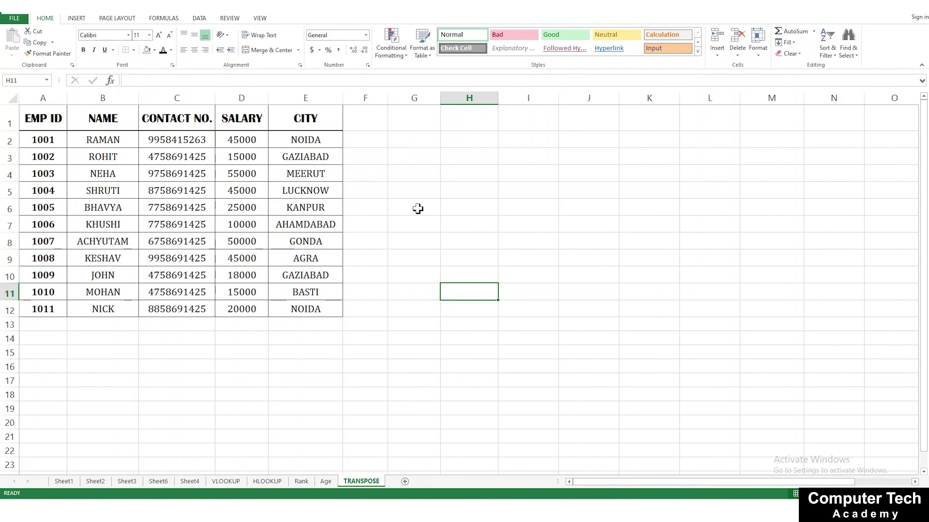
left_click(406, 120)
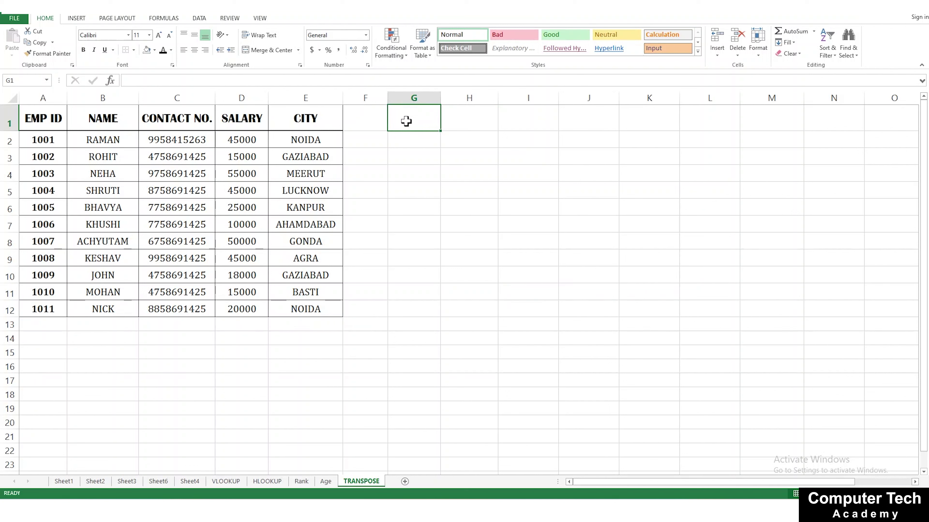
Enter the placeholder text KRA1 in G1.
double_click(406, 121)
type("A")
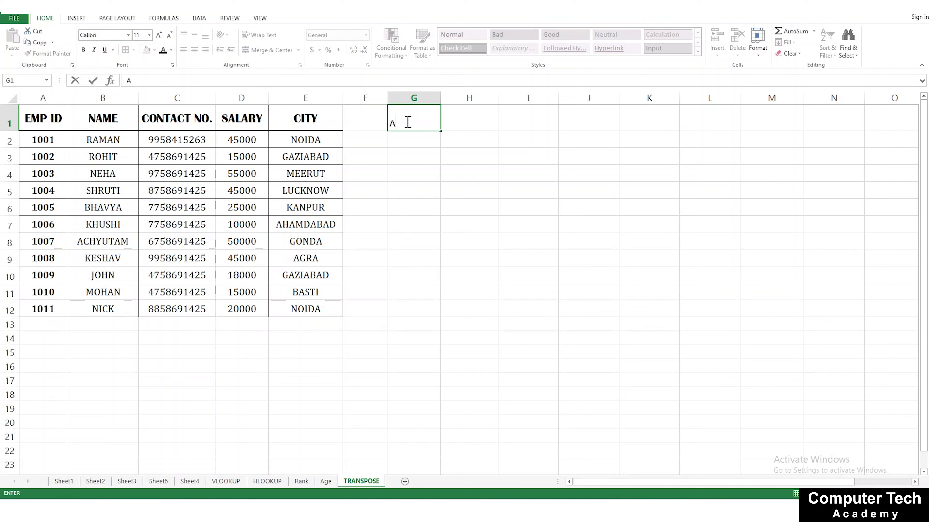
type("1")
key("Return")
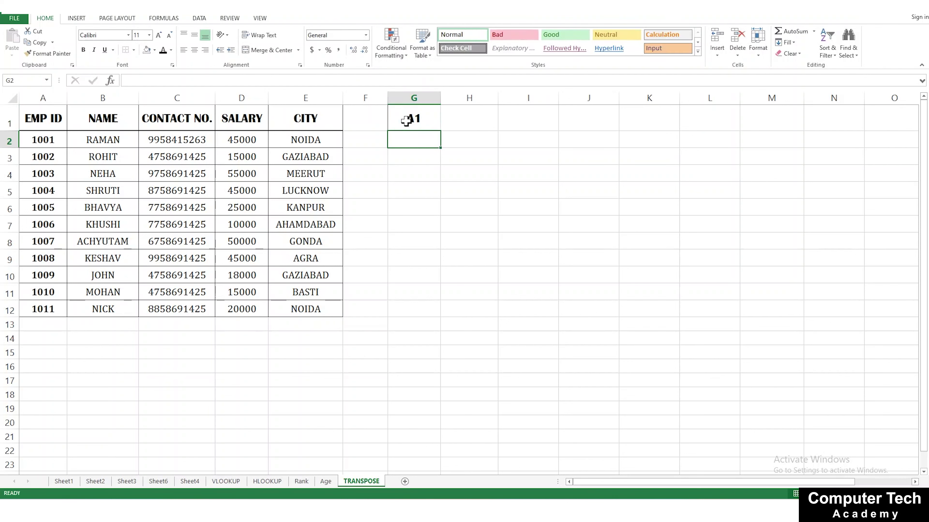
left_click(406, 121)
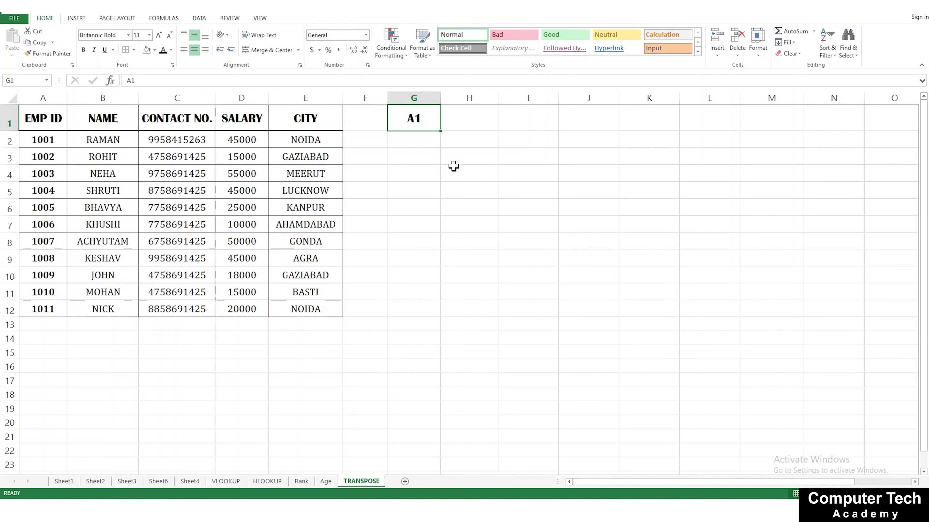
double_click(407, 116)
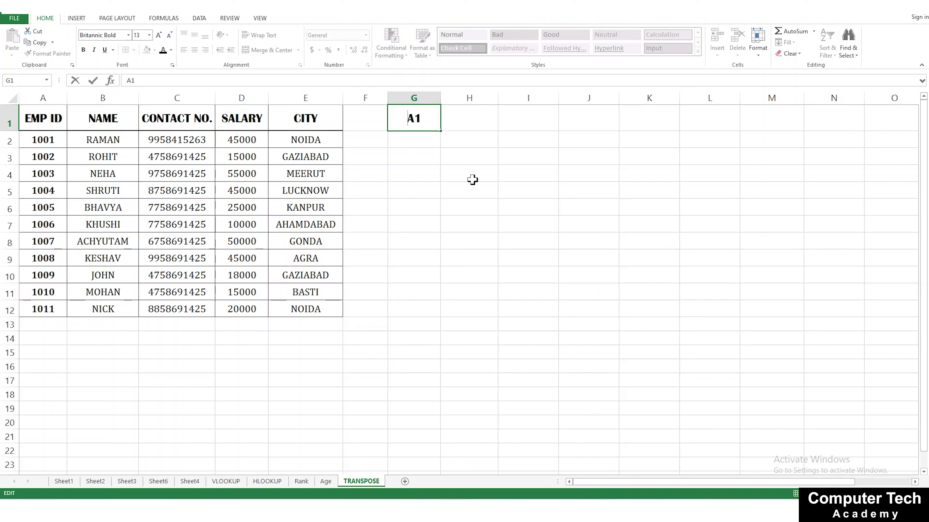
type("KR")
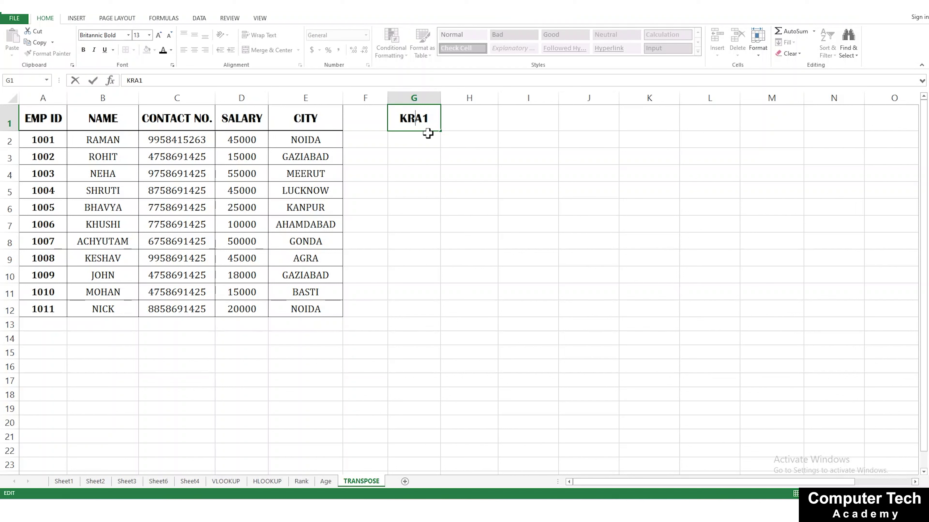
key("Escape")
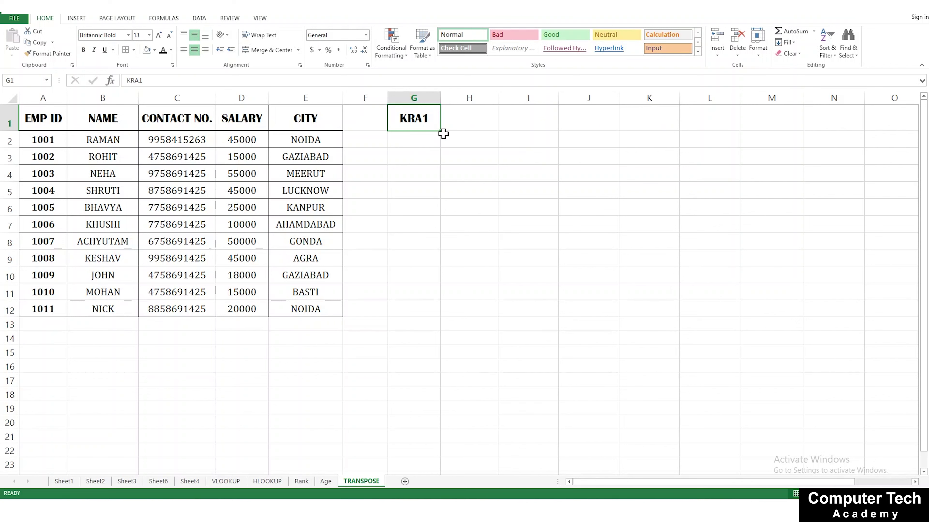
Fill the series across row 1 to R1, creating KRA2 through KRA12.
left_click_drag(443, 134, 904, 119)
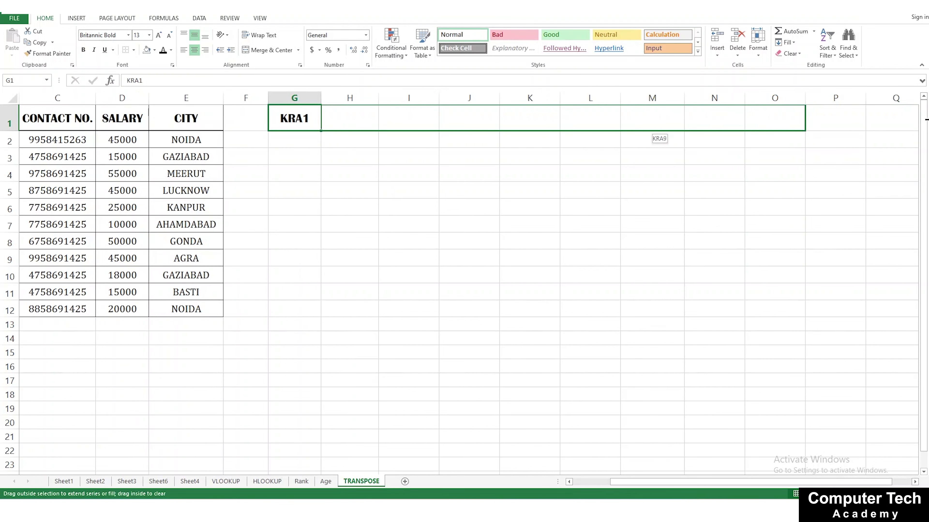
left_click_drag(786, 119, 896, 119)
left_click(386, 323)
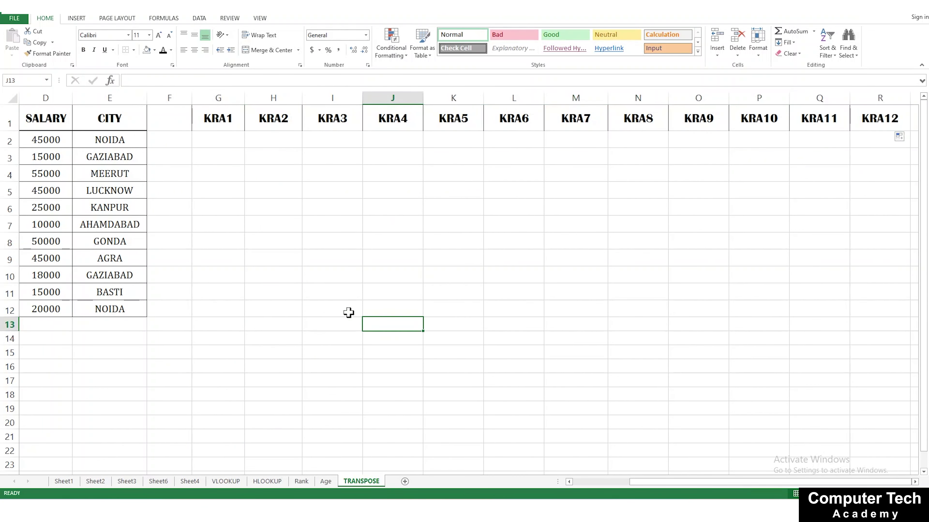
left_click_drag(667, 490, 608, 492)
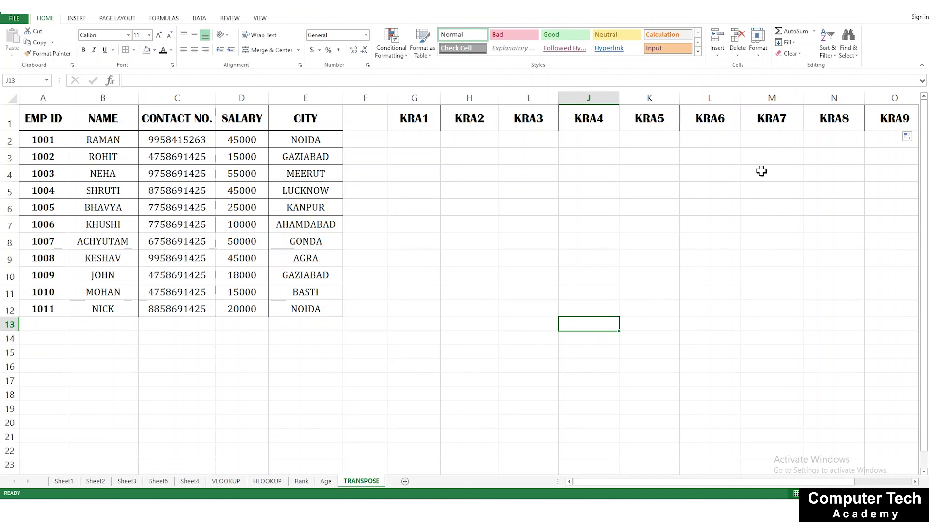
Enter the placeholder labels KRB1, KRC1, KRD1 and KRE1 down cells G2:G5.
left_click(414, 138)
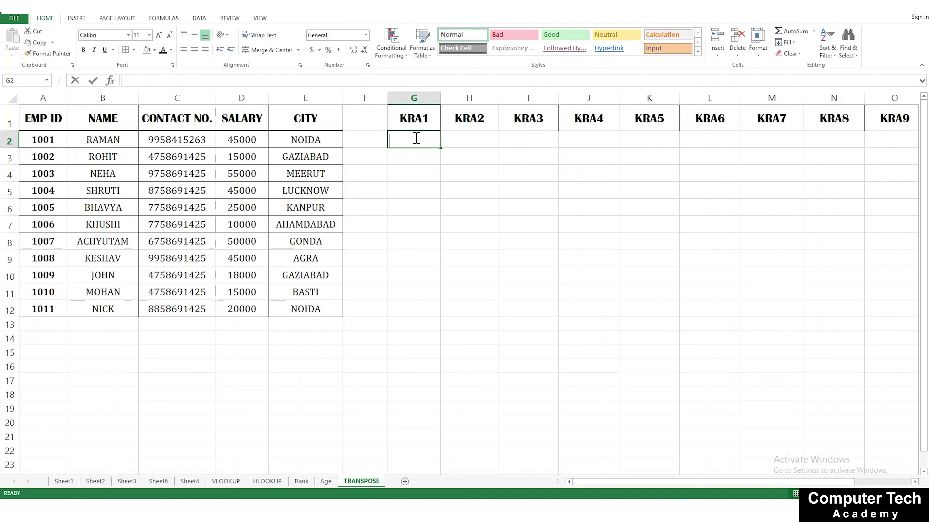
type("KRB1")
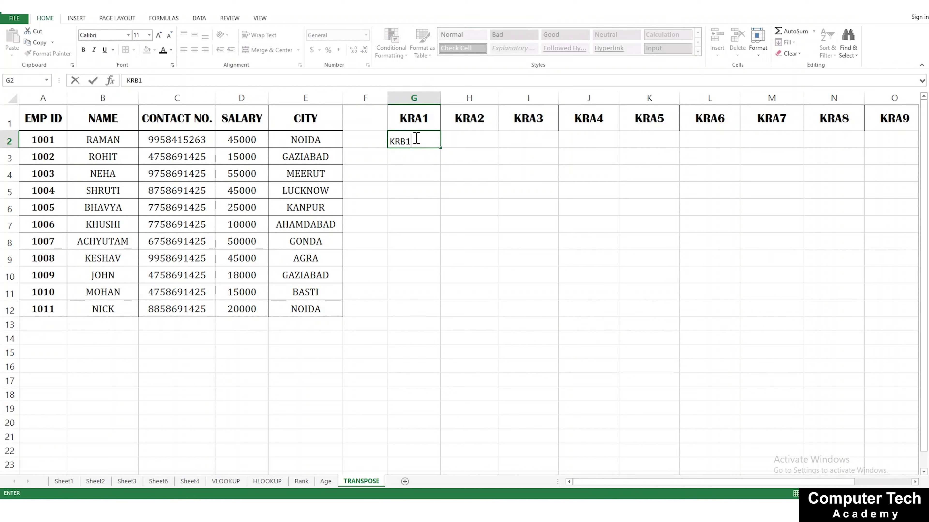
key("Return")
left_click(414, 138)
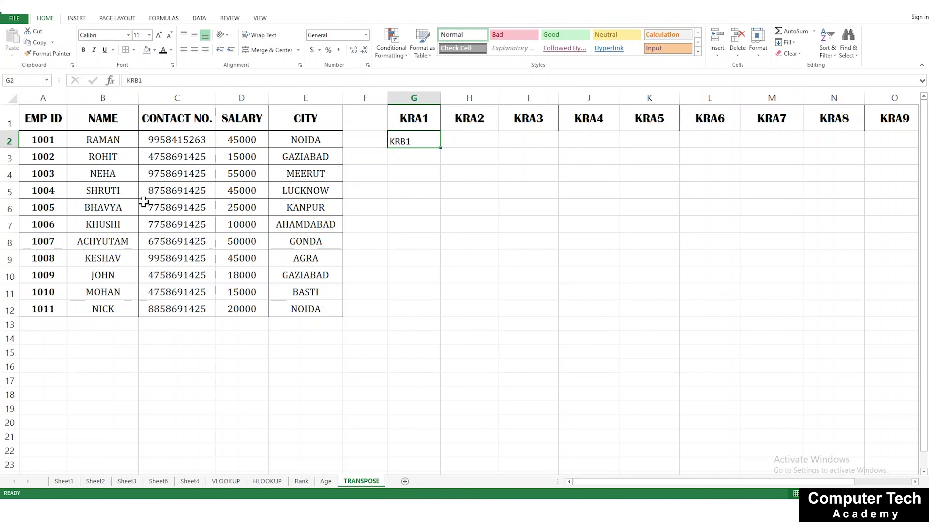
key("Down")
type("KR")
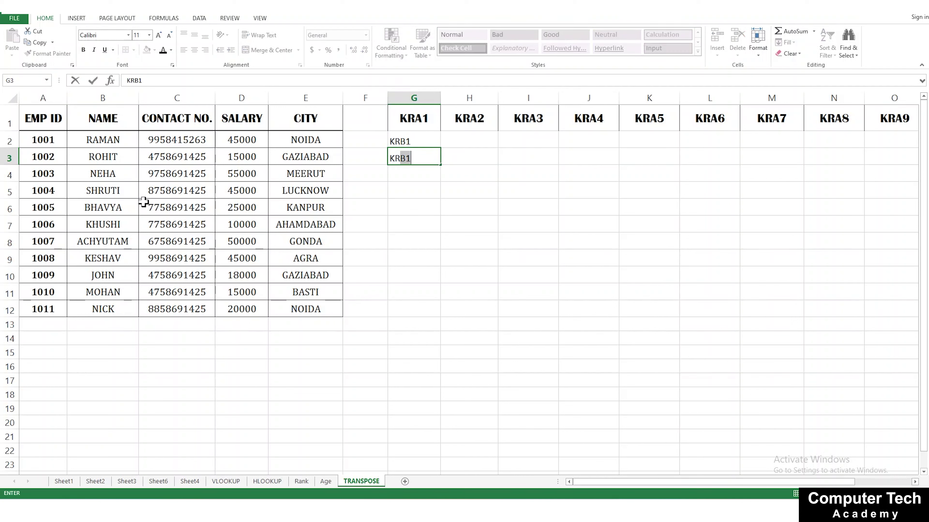
type("C1")
key("Return")
type("K")
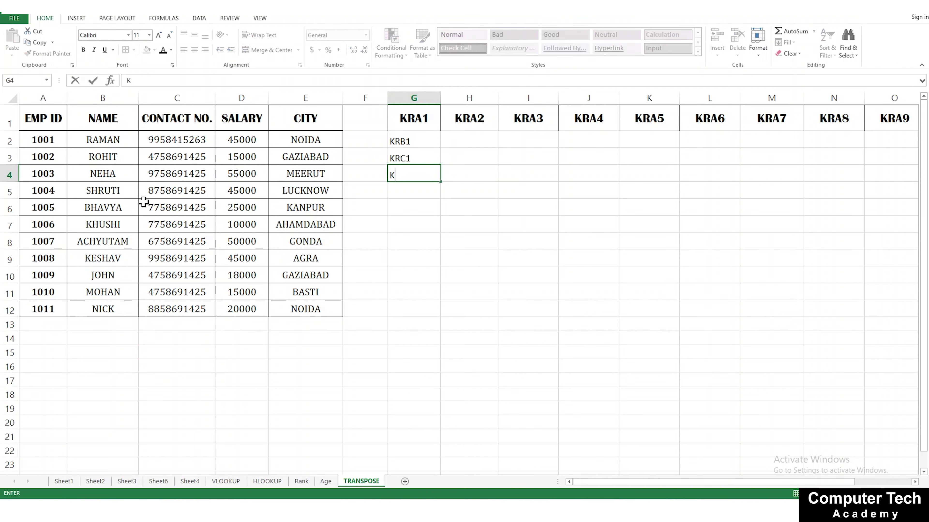
type("RD1")
key("Return")
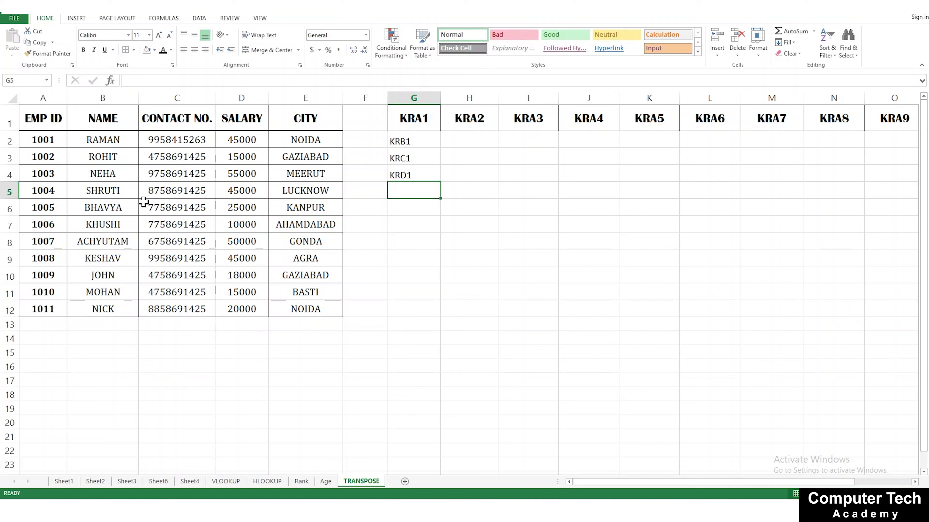
type("L")
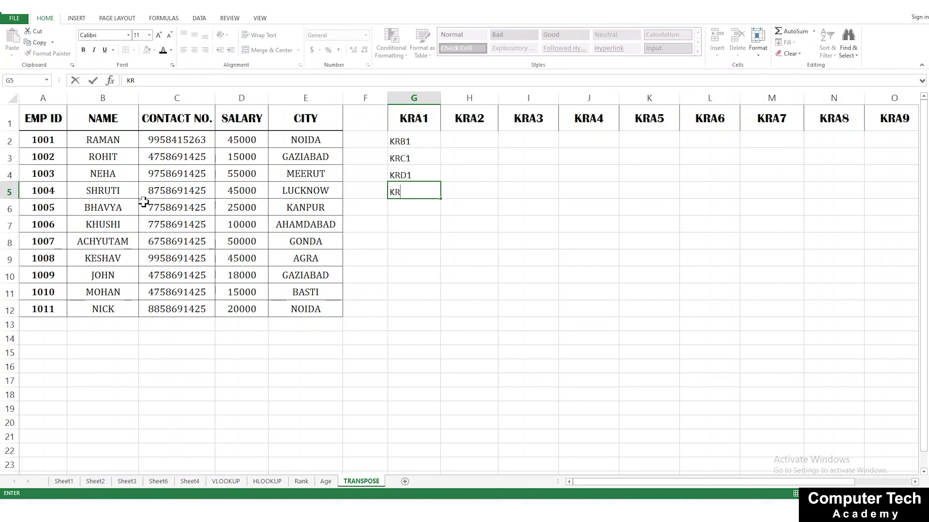
key("Return")
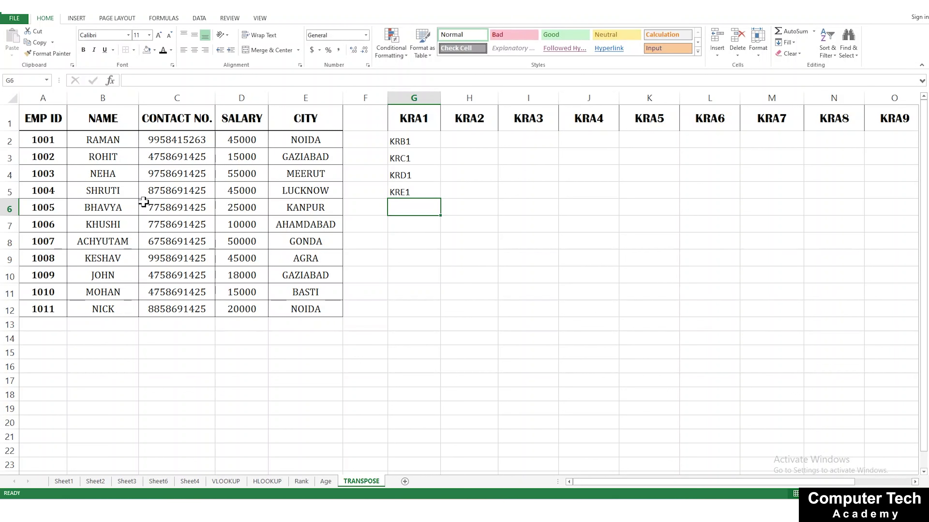
Remove the extra KRF1 entry that ended up in G6.
type("KRF")
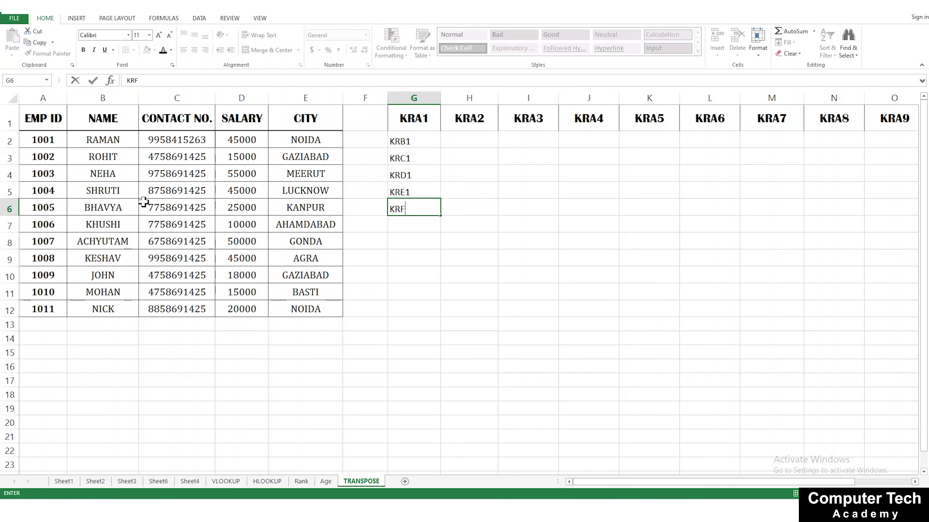
type("1")
key("Return")
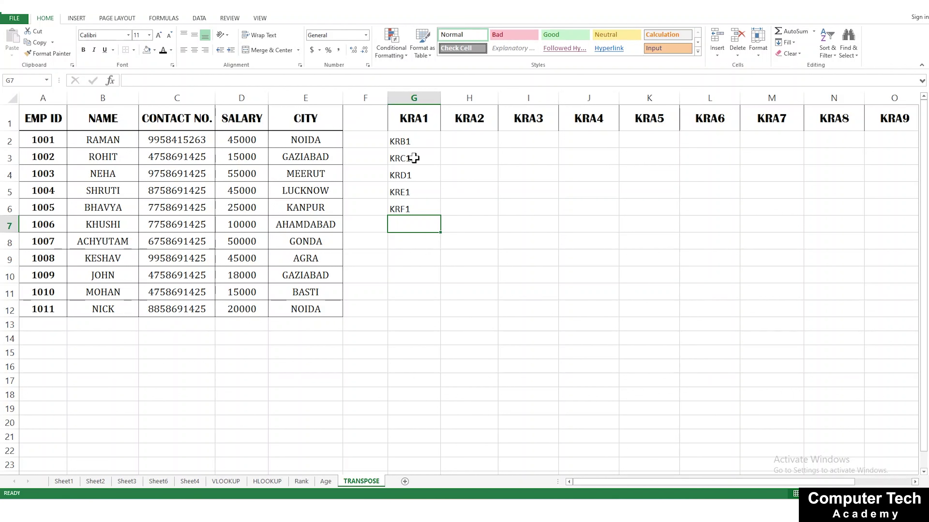
left_click(413, 209)
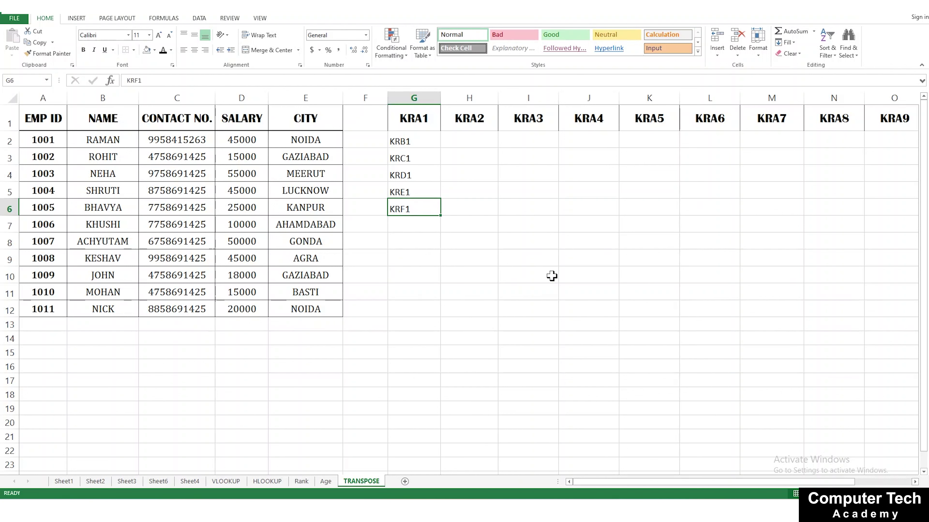
key("Delete")
Fill G2:G5 across to column R, then select the whole G1:R5 grid.
left_click(415, 241)
mouse_move(423, 143)
left_mouse_down()
mouse_move(424, 193)
mouse_move(841, 214)
left_mouse_up()
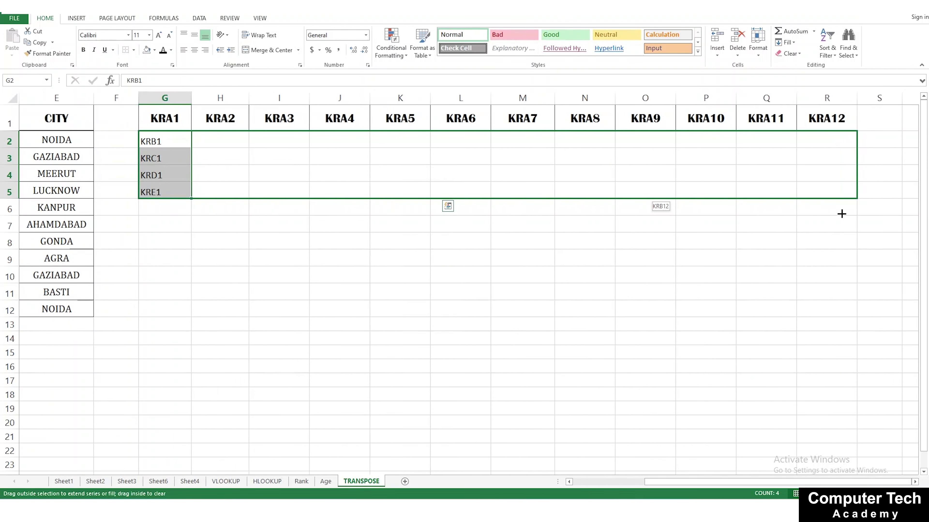
left_click_drag(845, 200, 845, 200)
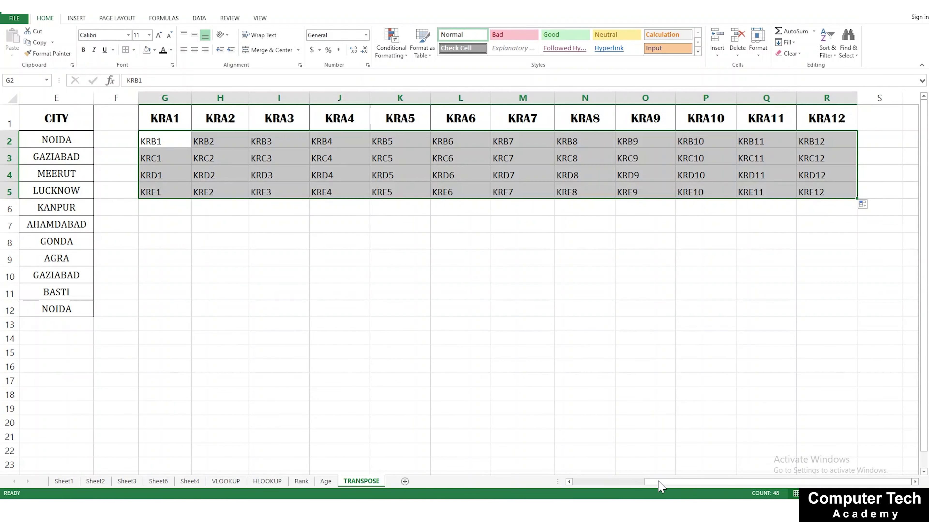
left_click_drag(651, 482, 618, 482)
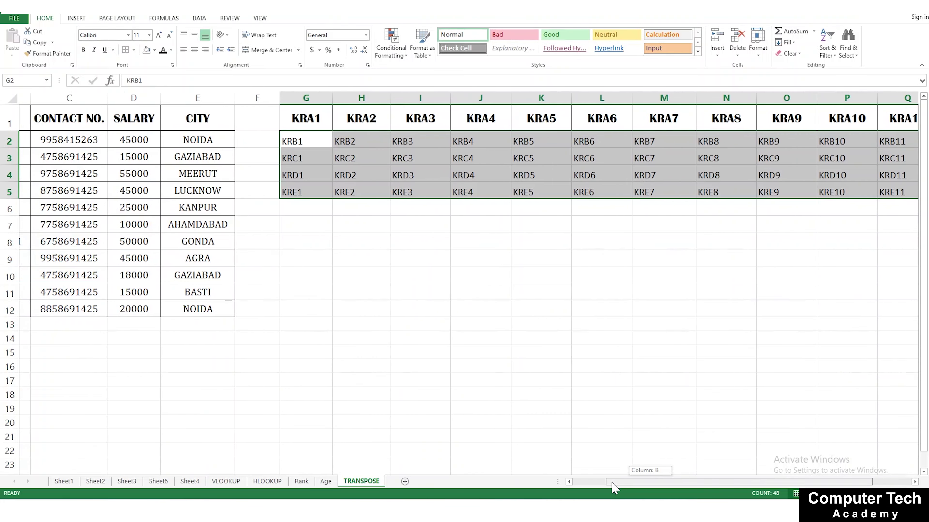
left_click(493, 354)
left_click_drag(289, 114, 872, 187)
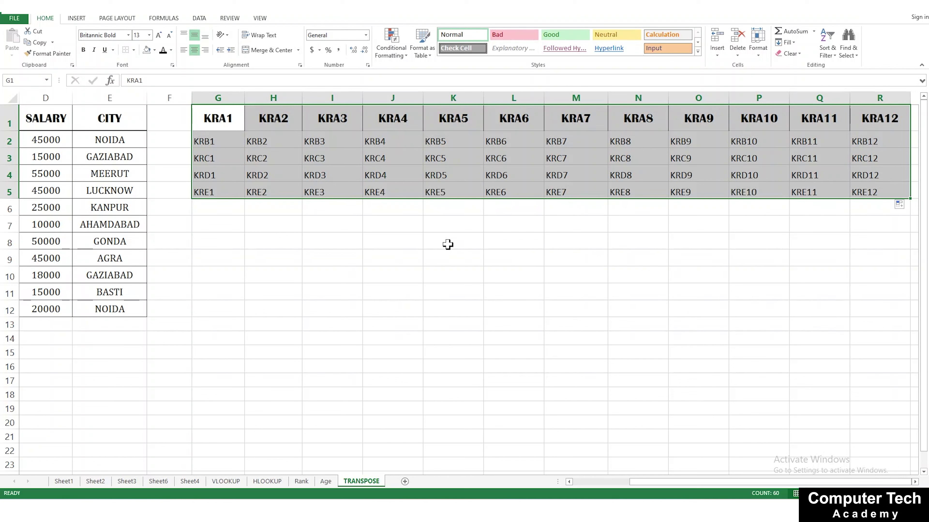
Replace every 'KR' in G1:R5 with '=' so the placeholders become cell references.
key("ctrl+h")
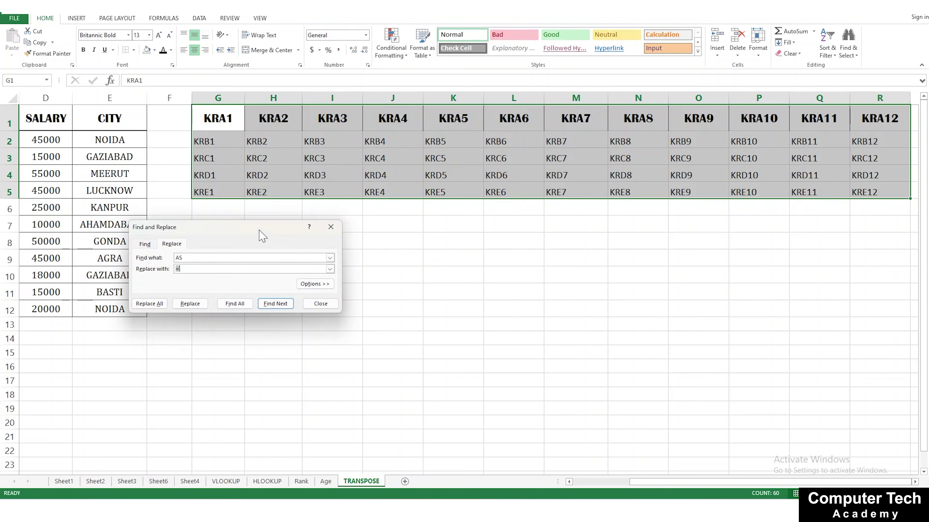
left_click_drag(269, 232, 439, 213)
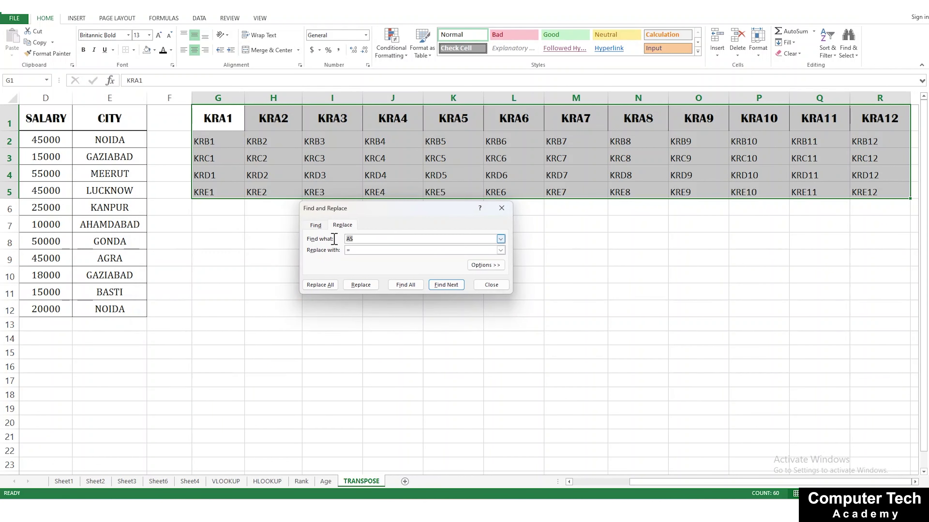
type("KR")
left_click(351, 250)
left_click(320, 284)
left_click(466, 282)
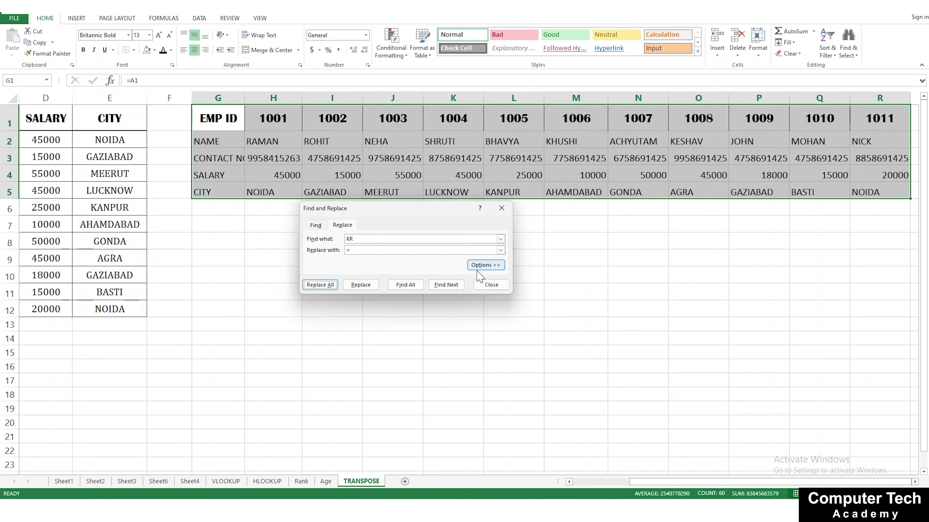
Close Find and Replace and deselect the transposed grid.
left_click(501, 209)
left_click(592, 315)
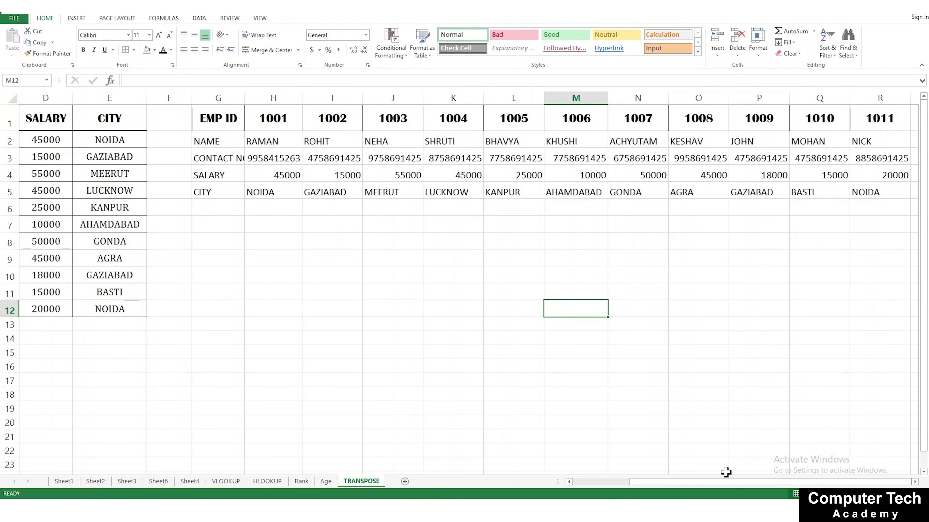
left_click(330, 273)
Check the formulas in G2, H2, row 2, K4:M4, L5 and K5 reference the original table.
left_click(216, 140)
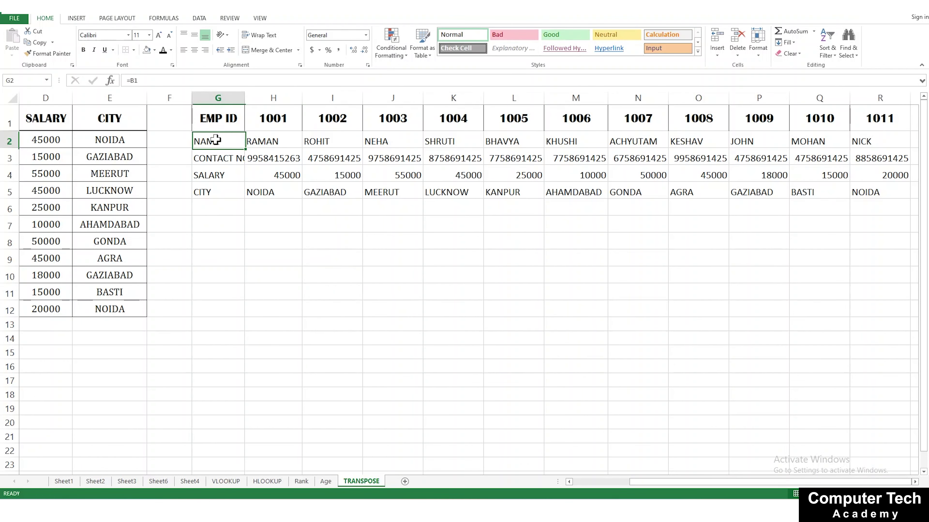
left_click(278, 143)
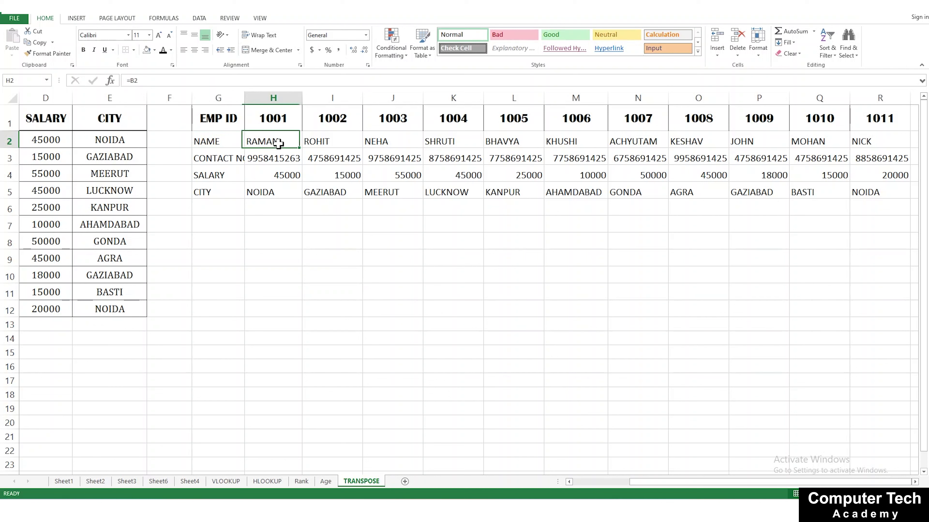
left_click(336, 141)
left_click(395, 143)
left_click_drag(461, 175, 526, 175)
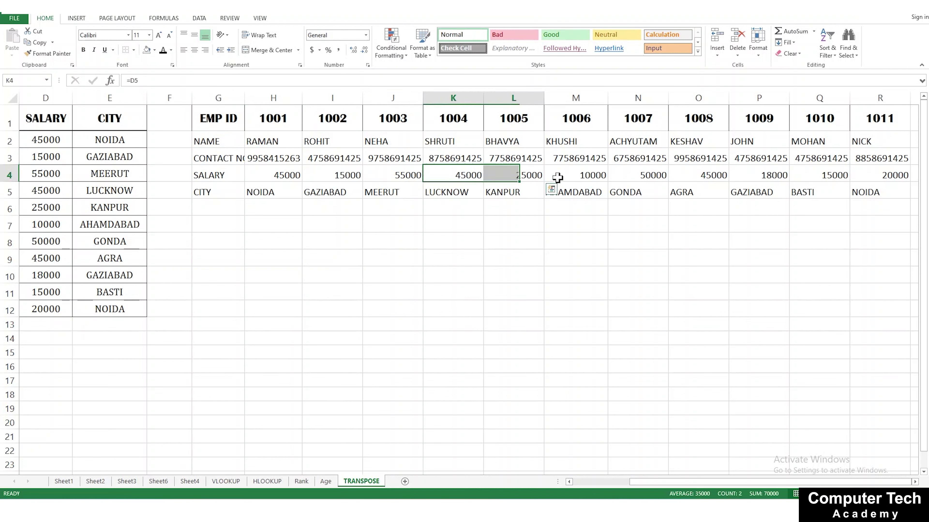
left_click(557, 177)
left_click(522, 190)
left_click(451, 193)
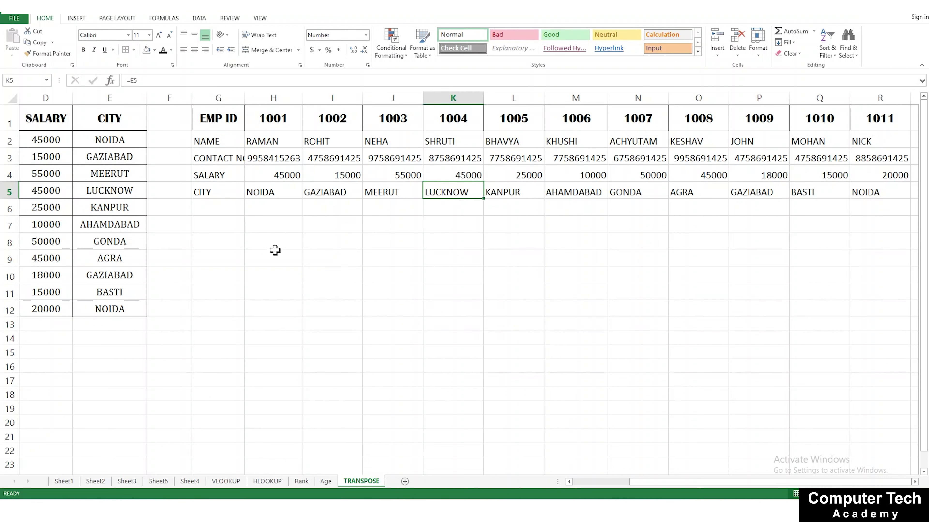